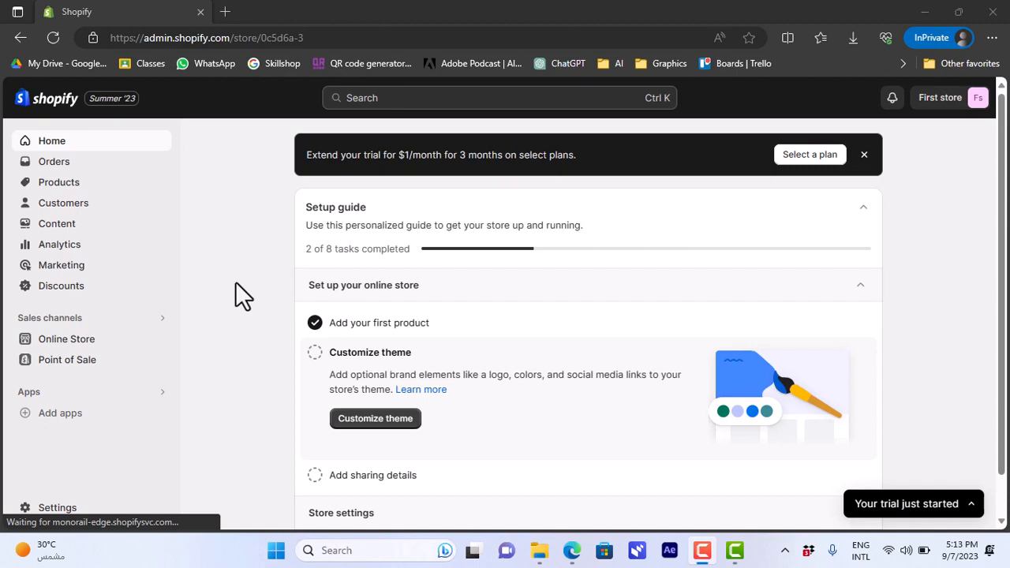
# Open the store's Shipping and delivery settings.
pyautogui.click(70, 187)
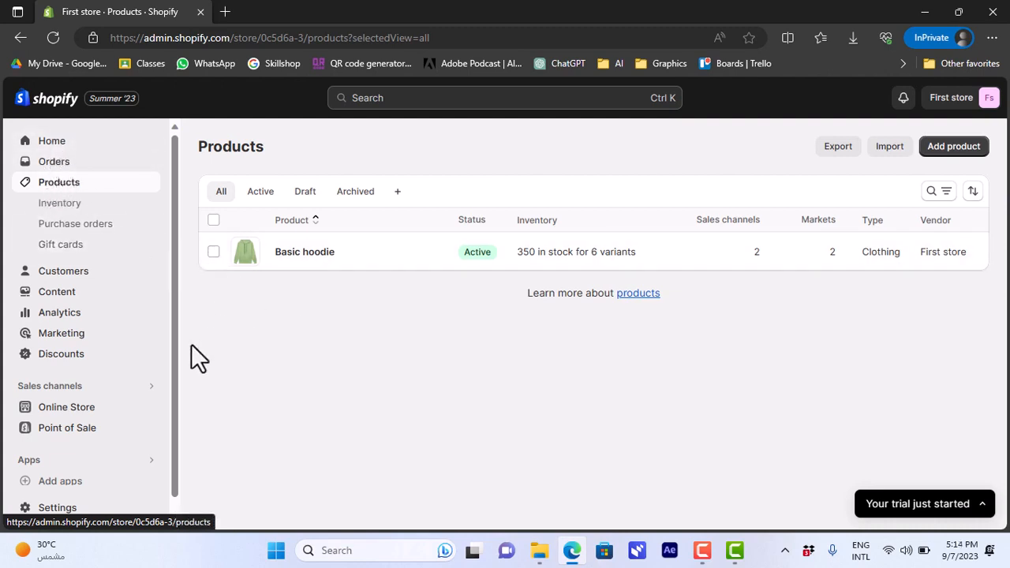
pyautogui.scroll(-1, 177, 355)
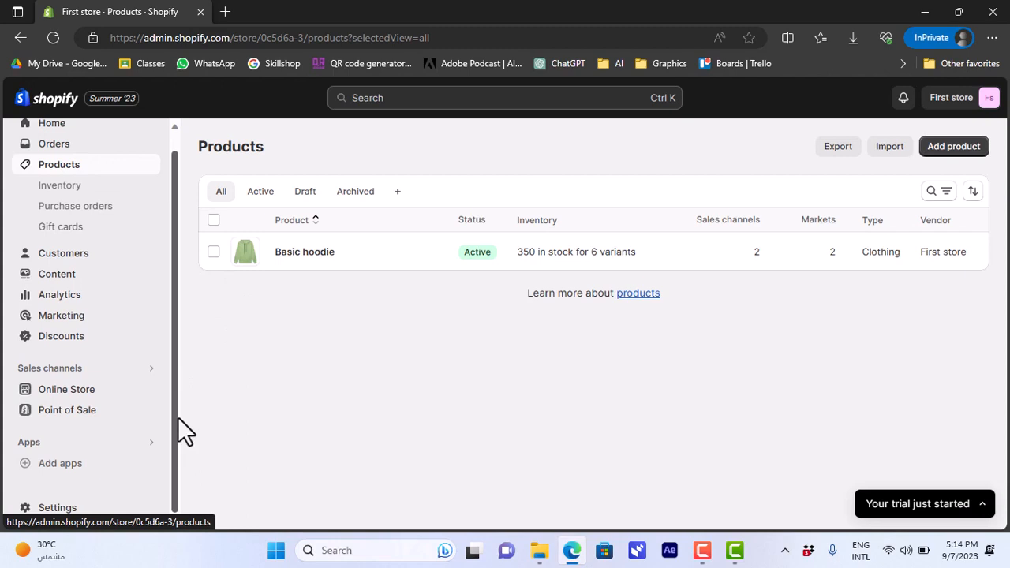
pyautogui.click(57, 508)
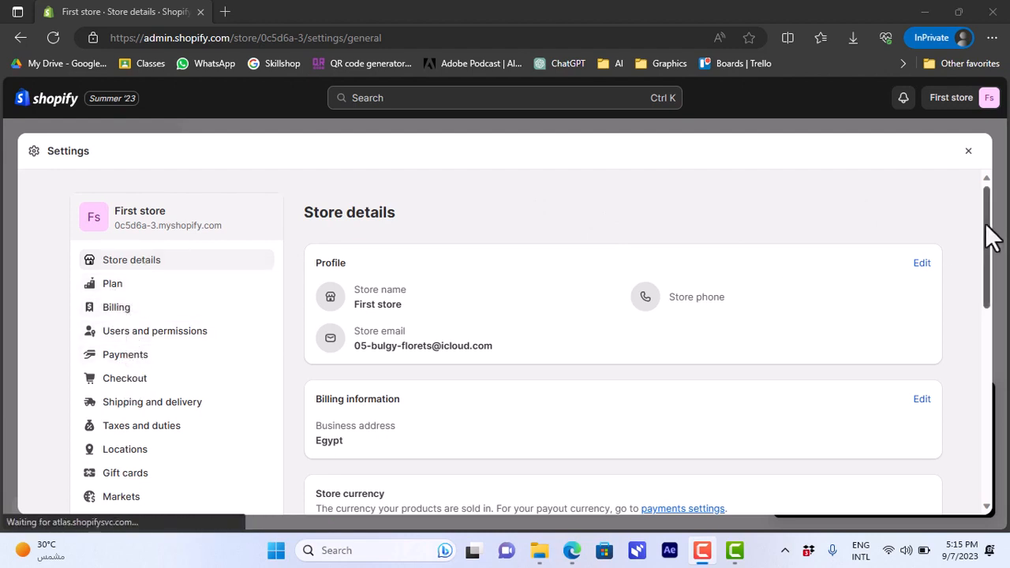
pyautogui.moveTo(988, 227); pyautogui.dragTo(986, 332)
pyautogui.moveTo(987, 400); pyautogui.dragTo(986, 327)
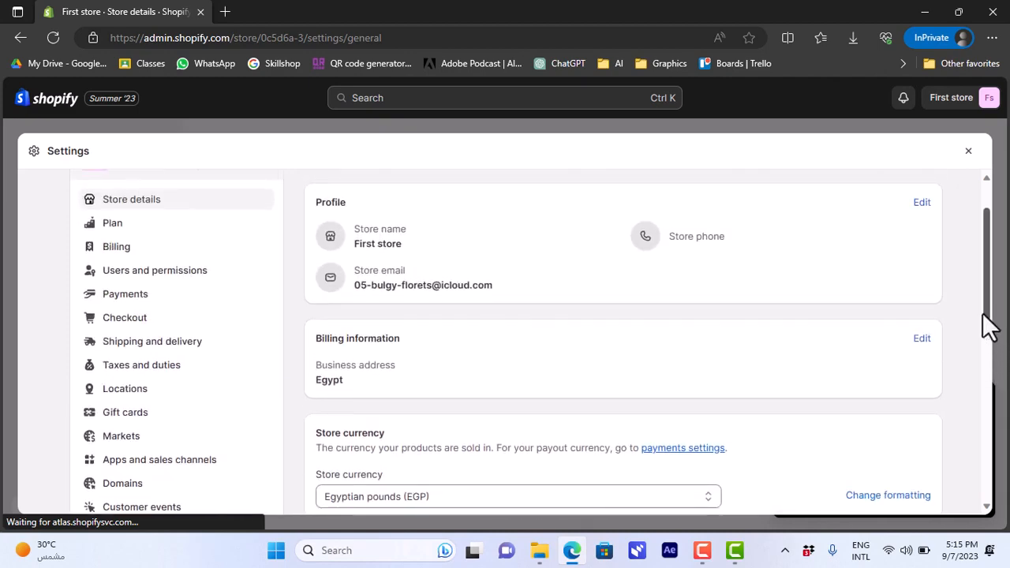
pyautogui.click(146, 348)
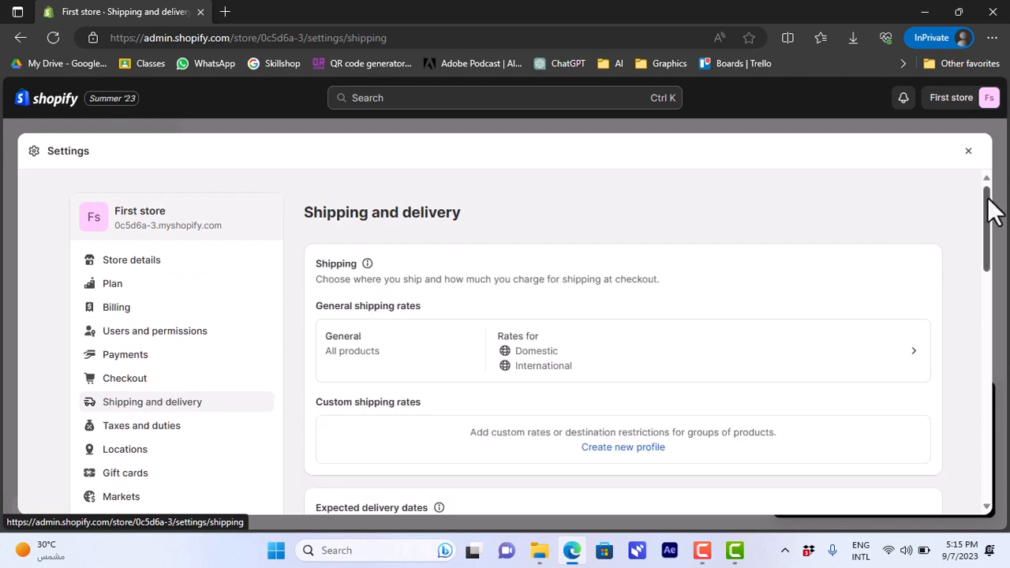
# Open the General shipping rates profile for all products and check which market the Domestic zone covers.
pyautogui.moveTo(993, 210)
pyautogui.mouseDown()
pyautogui.moveTo(995, 240)
pyautogui.moveTo(985, 213)
pyautogui.mouseUp()
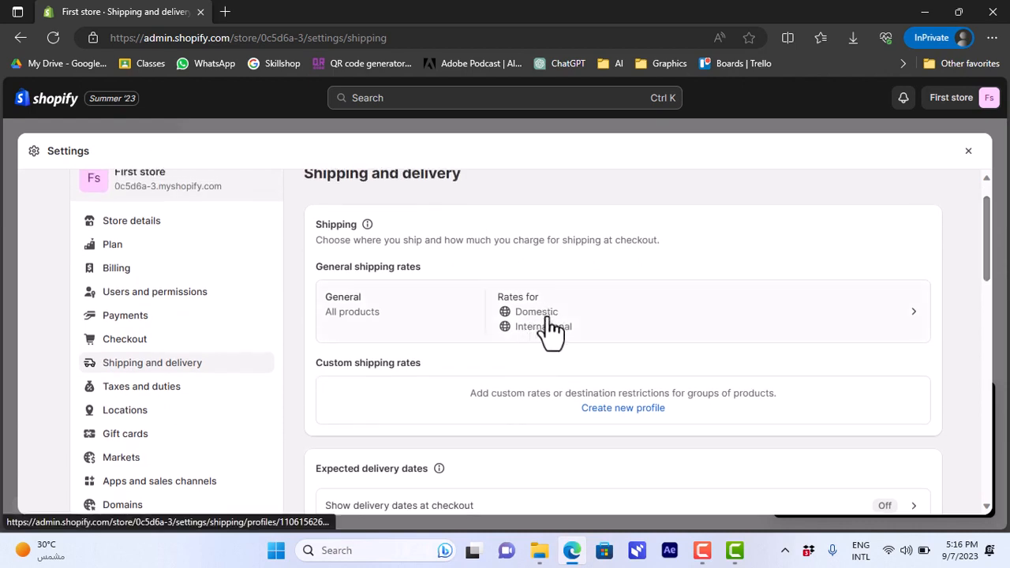
pyautogui.click(703, 320)
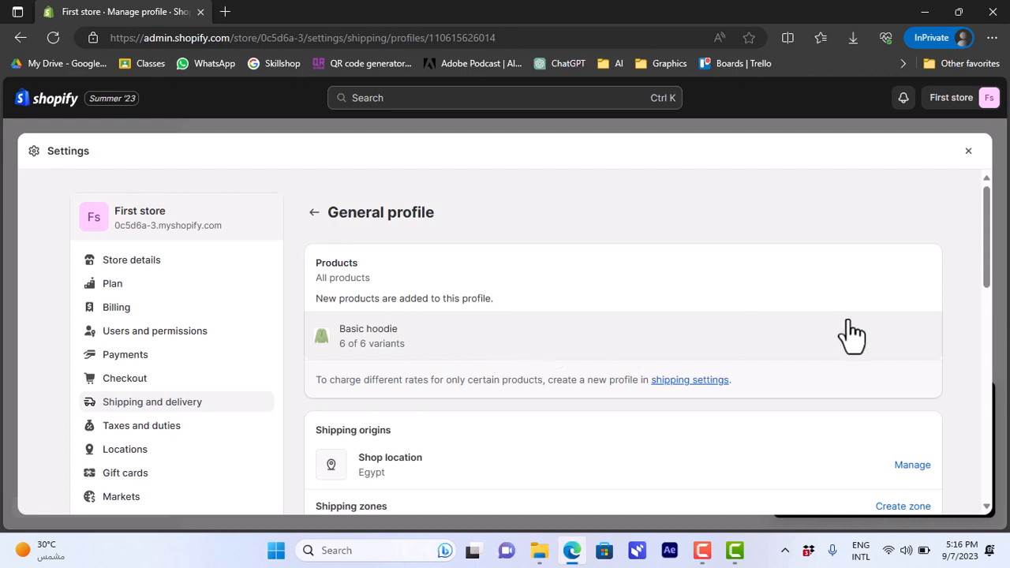
pyautogui.moveTo(985, 260); pyautogui.dragTo(991, 324)
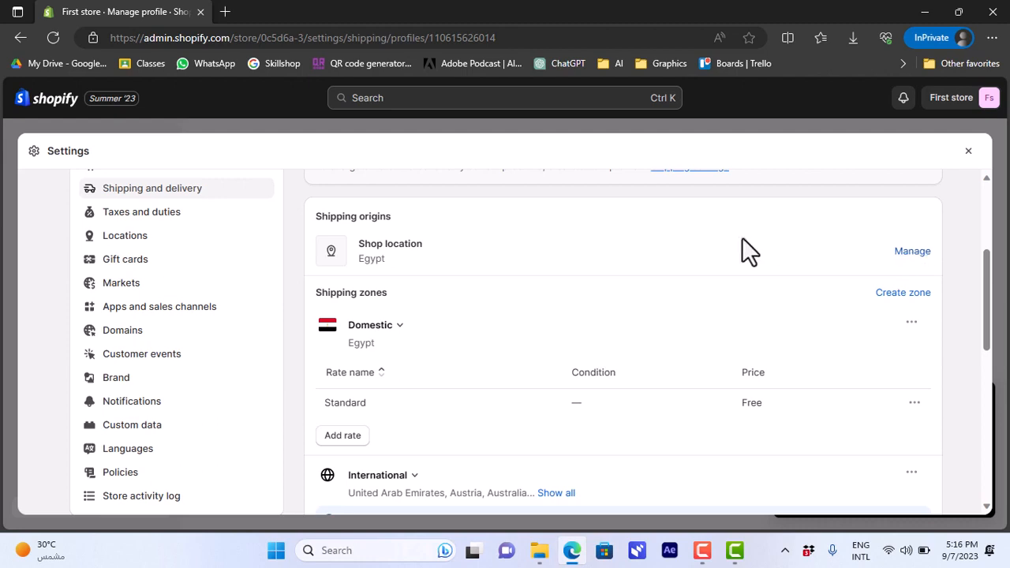
pyautogui.click(398, 326)
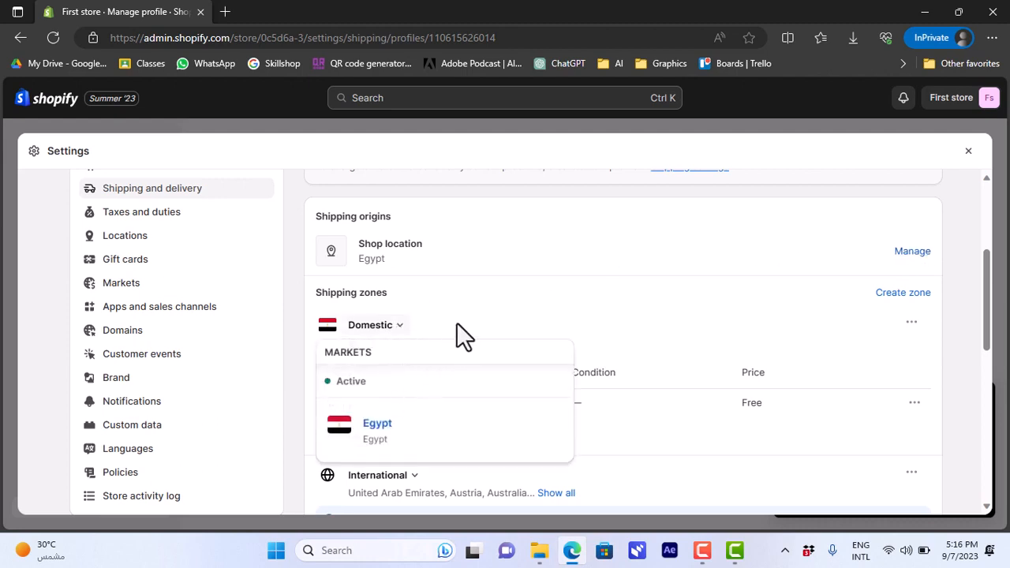
pyautogui.click(479, 297)
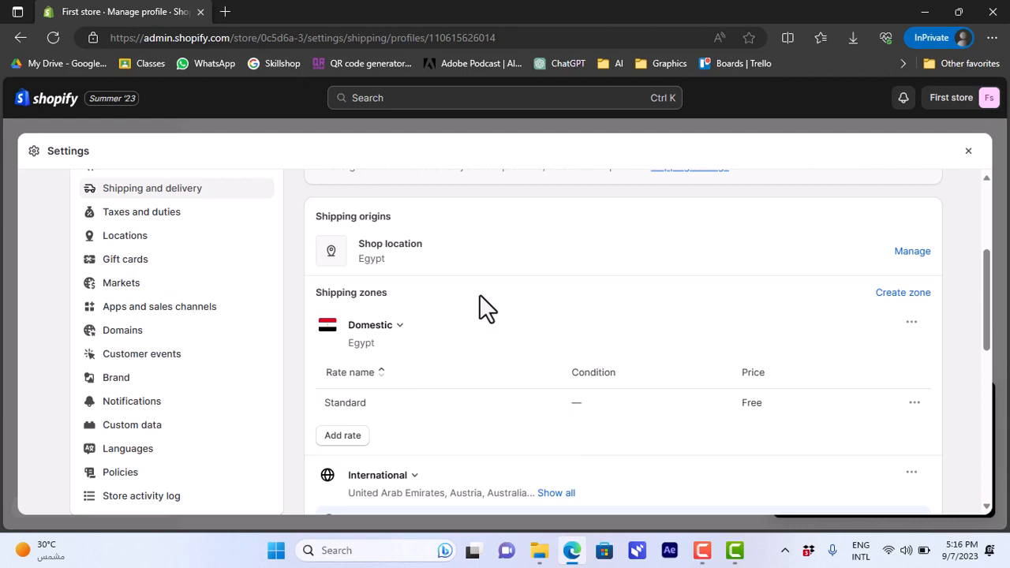
# Add a custom rate named Standard priced at E£20 to the Domestic shipping zone.
pyautogui.click(347, 438)
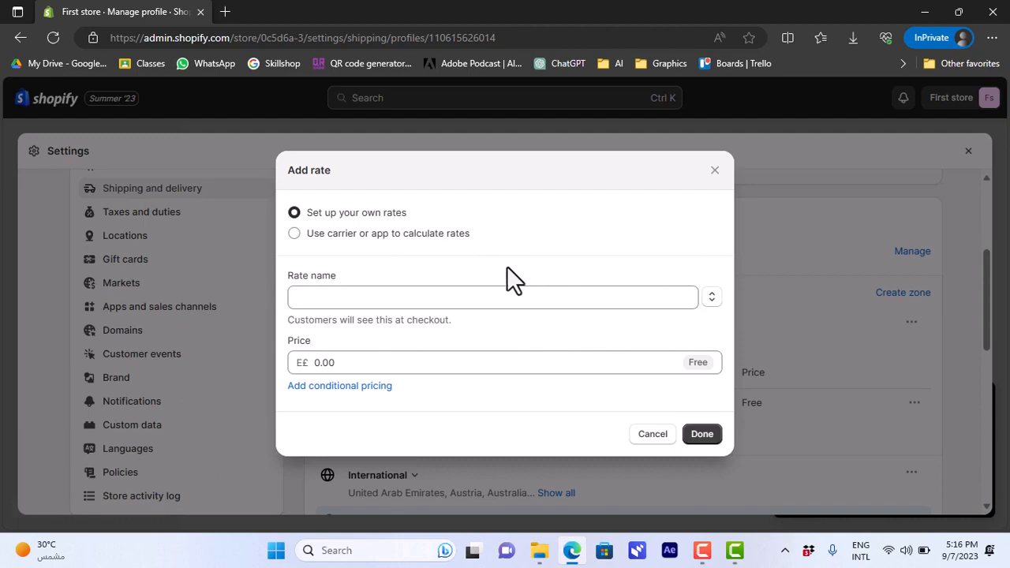
pyautogui.click(469, 297)
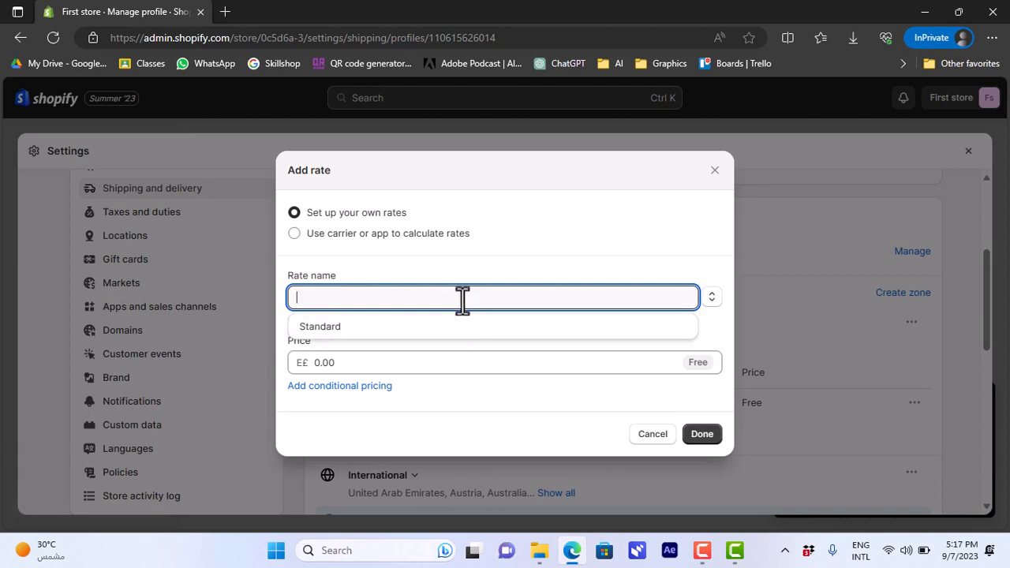
pyautogui.click(454, 326)
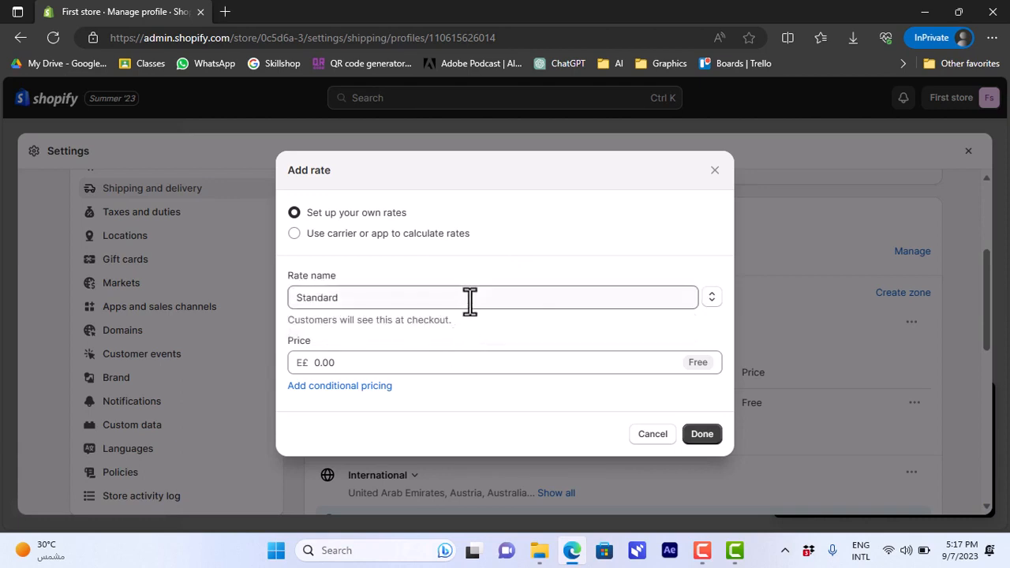
pyautogui.click(419, 363)
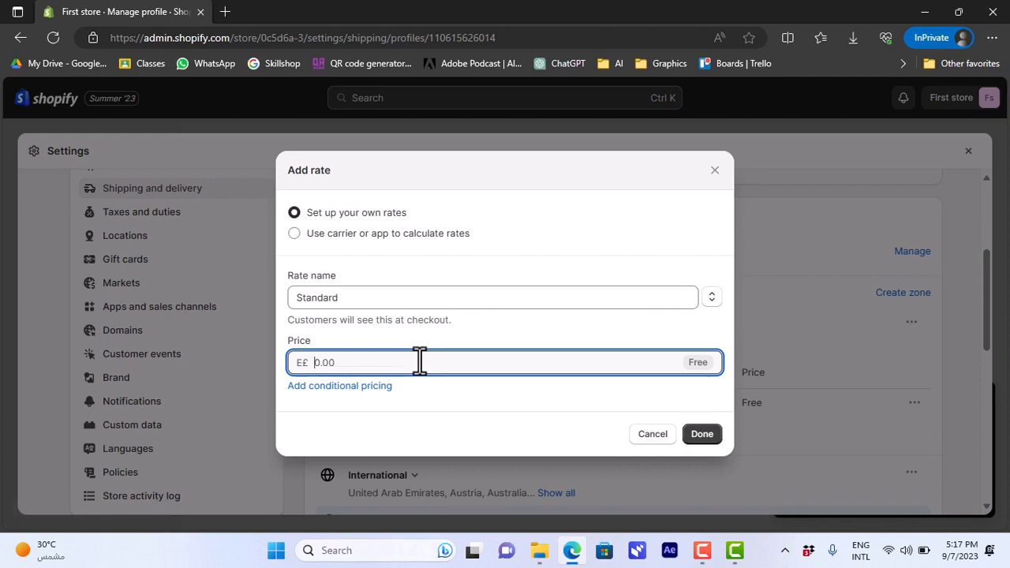
pyautogui.write('20')
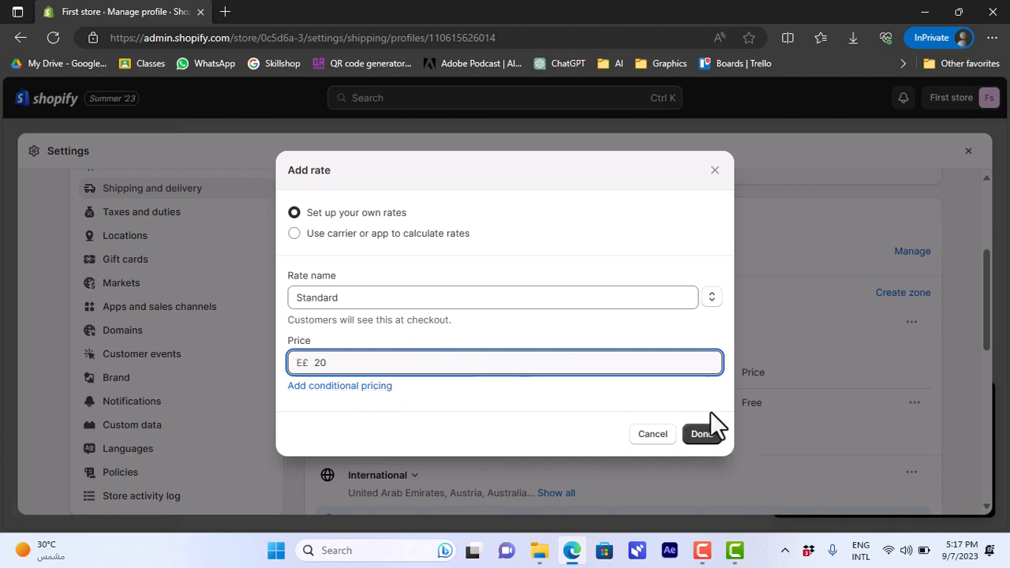
pyautogui.click(701, 439)
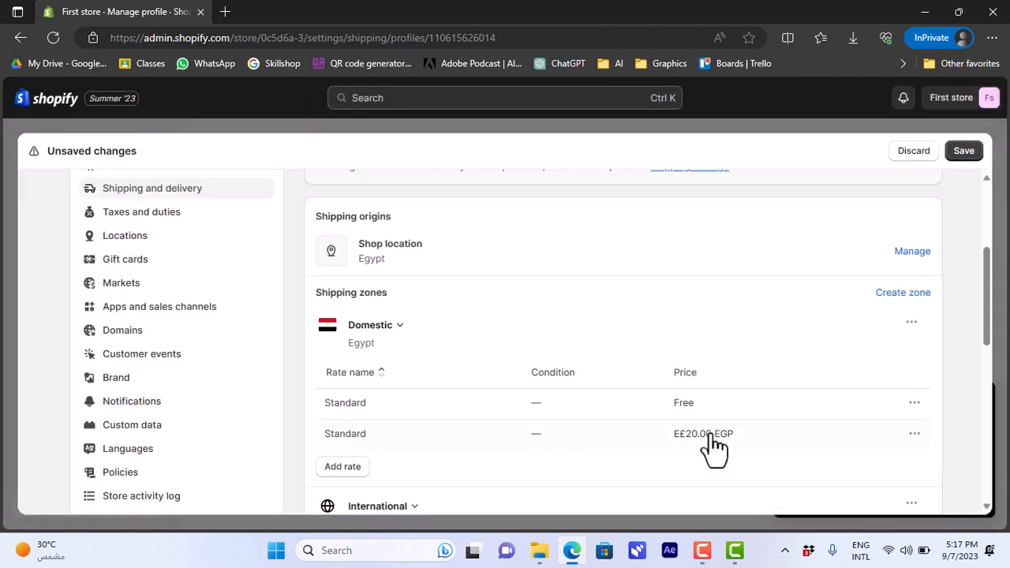
# Add a custom rate named Standard priced at E£100 to the International shipping zone.
pyautogui.moveTo(990, 276); pyautogui.dragTo(992, 311)
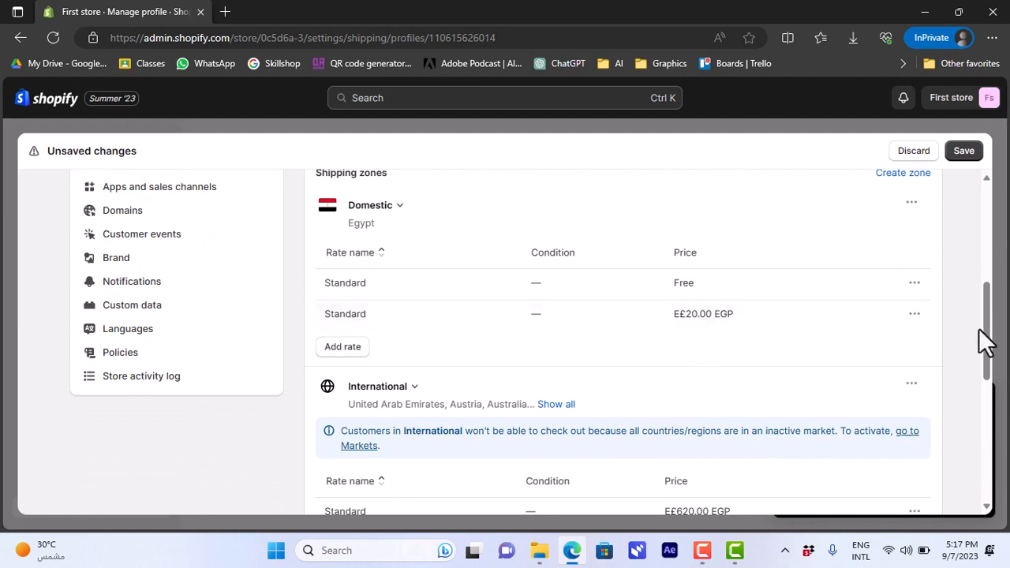
pyautogui.moveTo(988, 338); pyautogui.dragTo(988, 394)
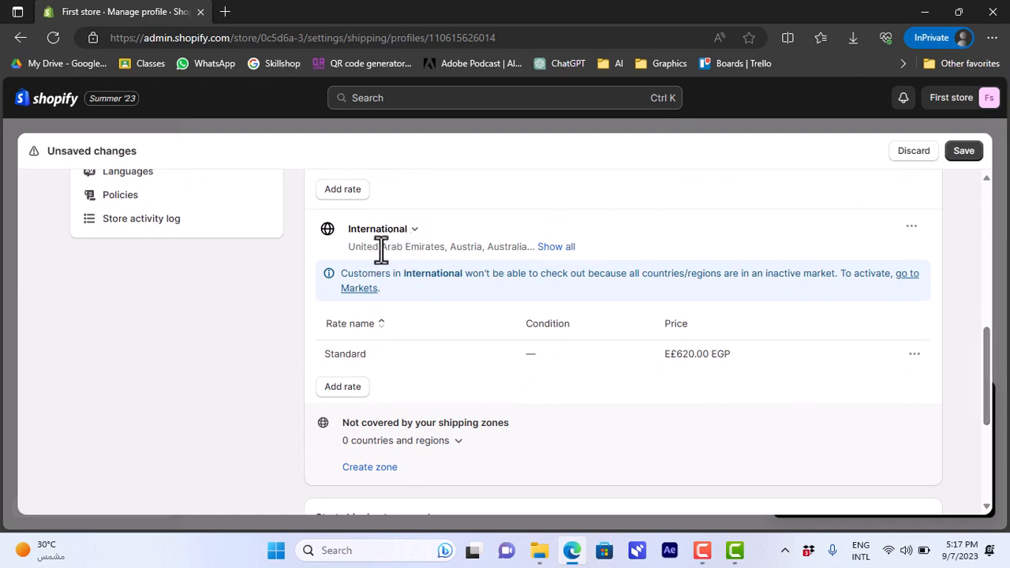
pyautogui.moveTo(987, 336); pyautogui.dragTo(987, 338)
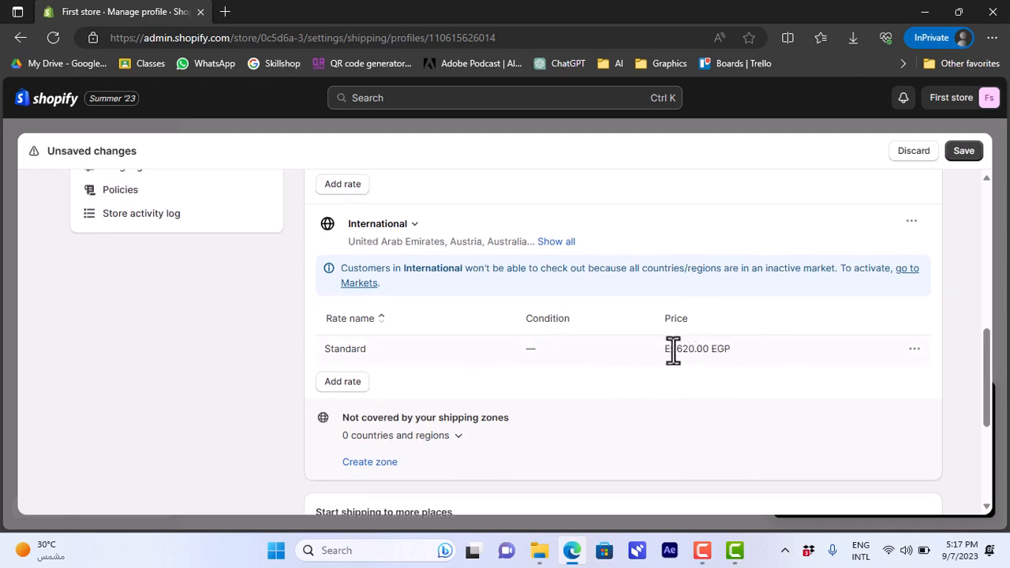
pyautogui.click(345, 383)
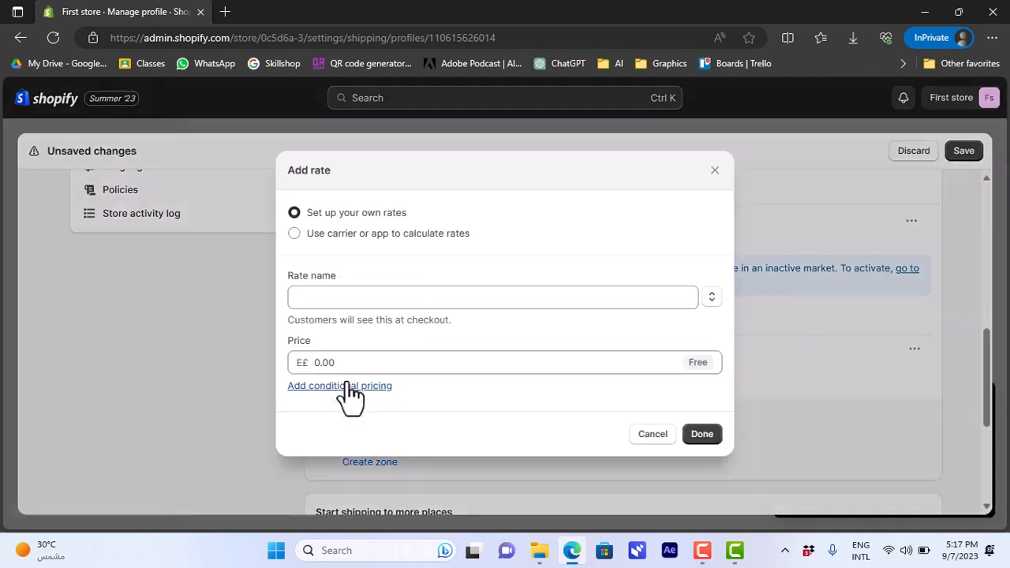
pyautogui.click(359, 362)
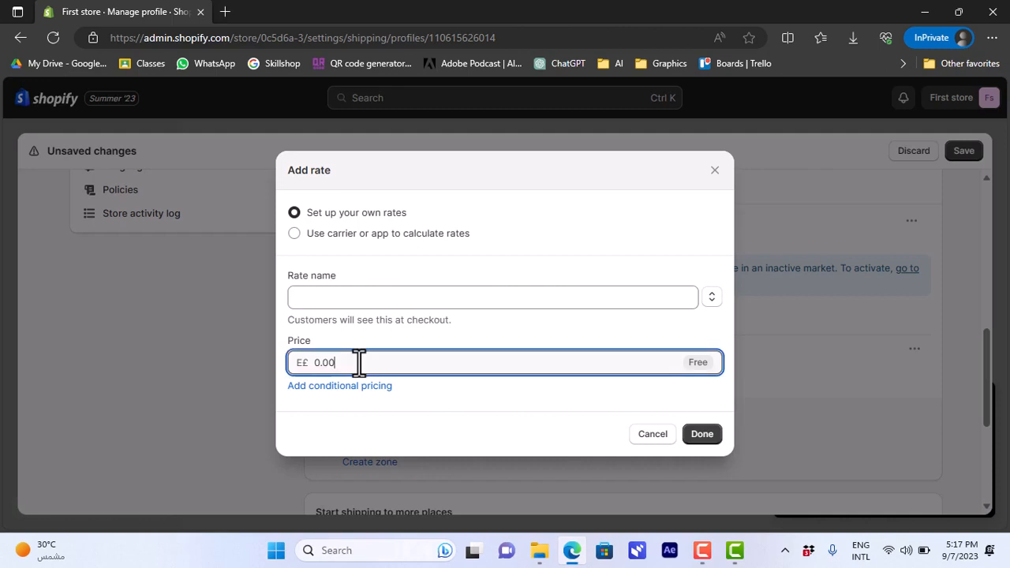
pyautogui.write('10')
pyautogui.press('BackSpace')
pyautogui.press('BackSpace')
pyautogui.press('BackSpace')
pyautogui.write('10')
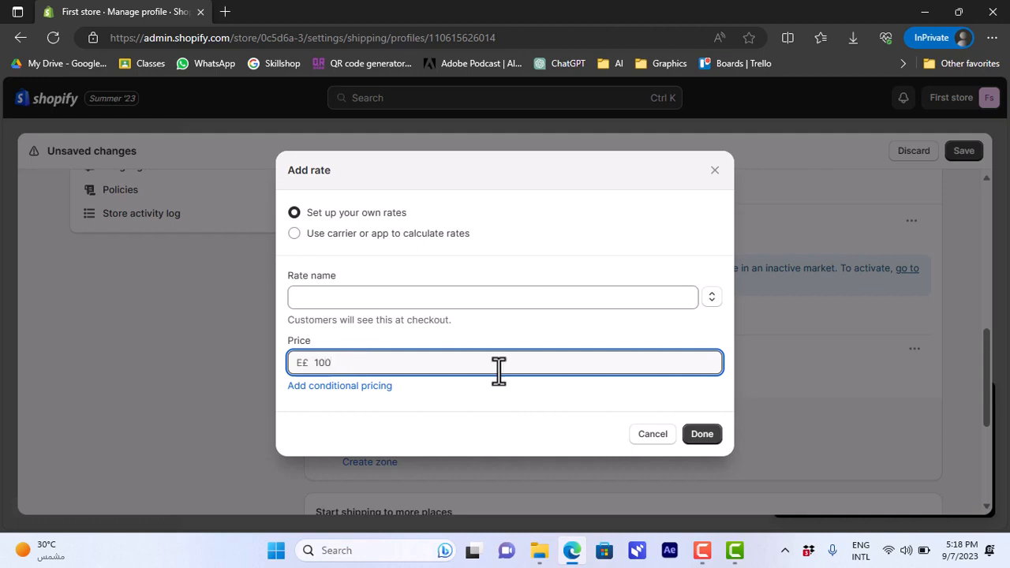
pyautogui.click(701, 435)
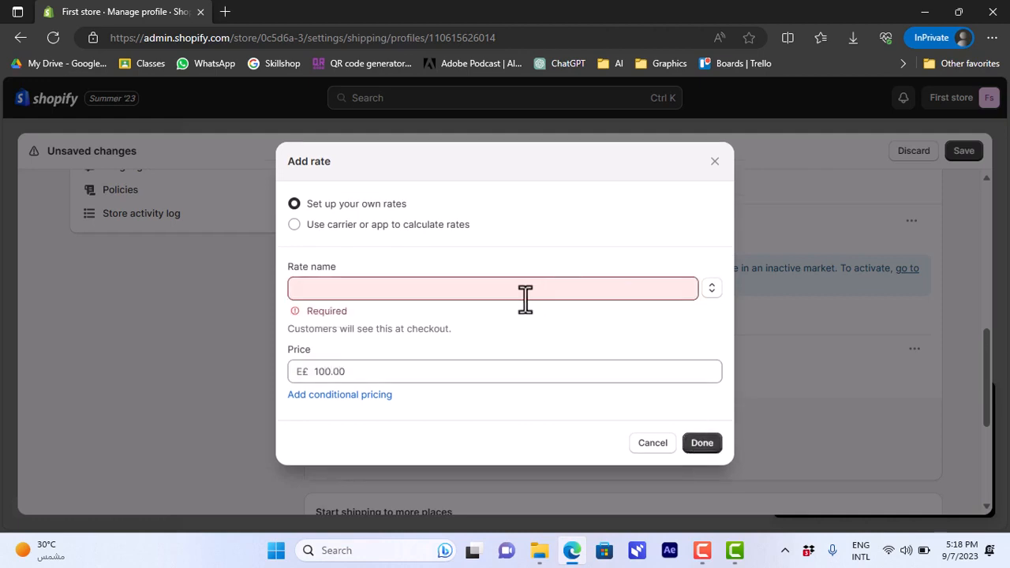
pyautogui.click(493, 292)
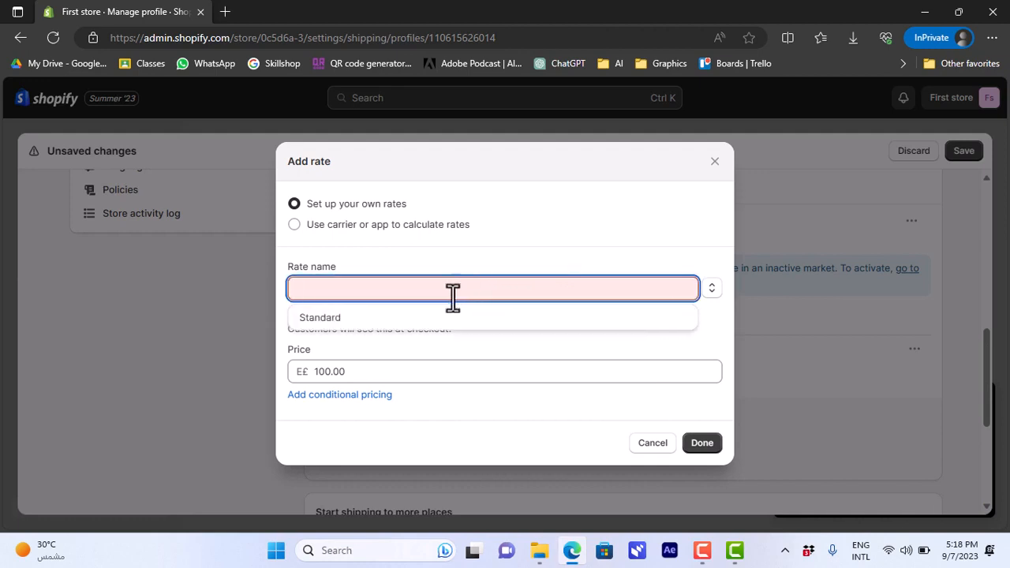
pyautogui.click(423, 318)
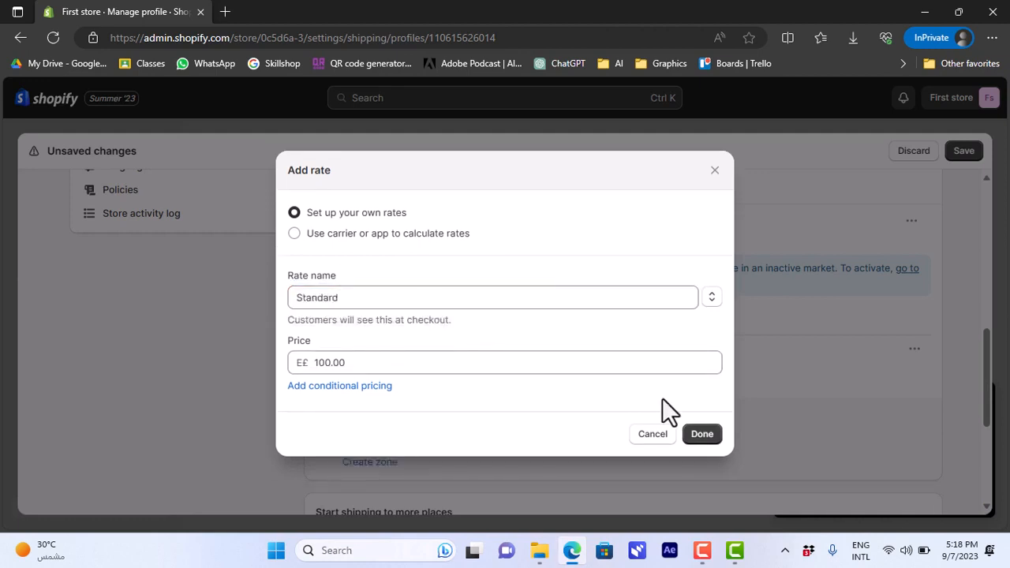
pyautogui.click(702, 435)
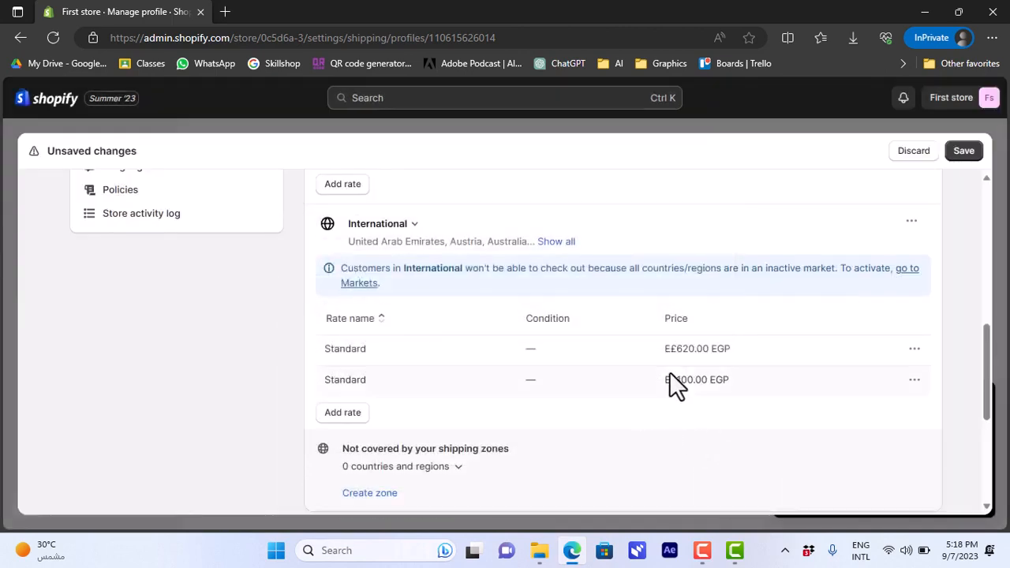
# Add another International rate named "fast shipping" with a price of E£150.
pyautogui.click(341, 413)
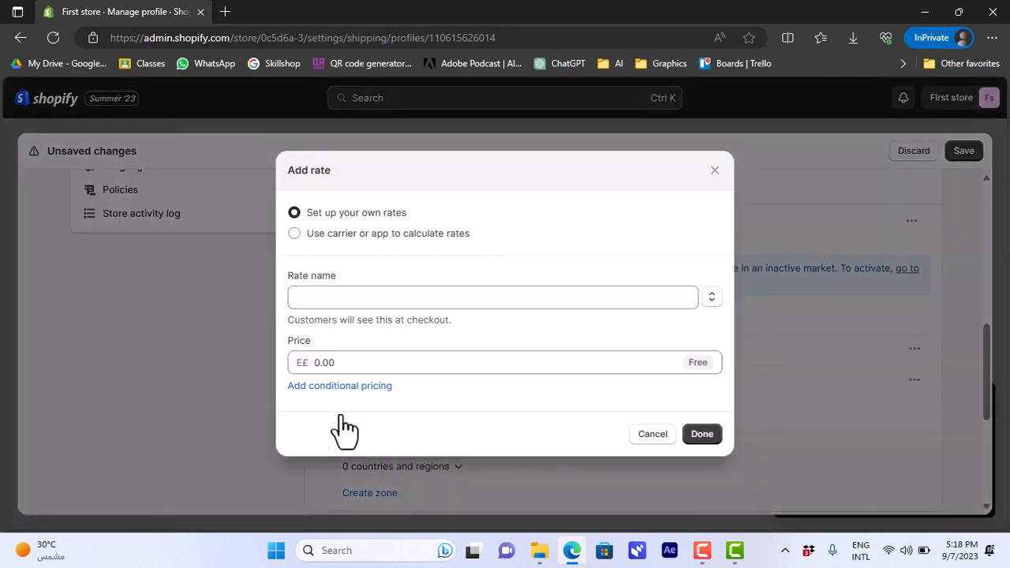
pyautogui.click(368, 300)
pyautogui.write('fast')
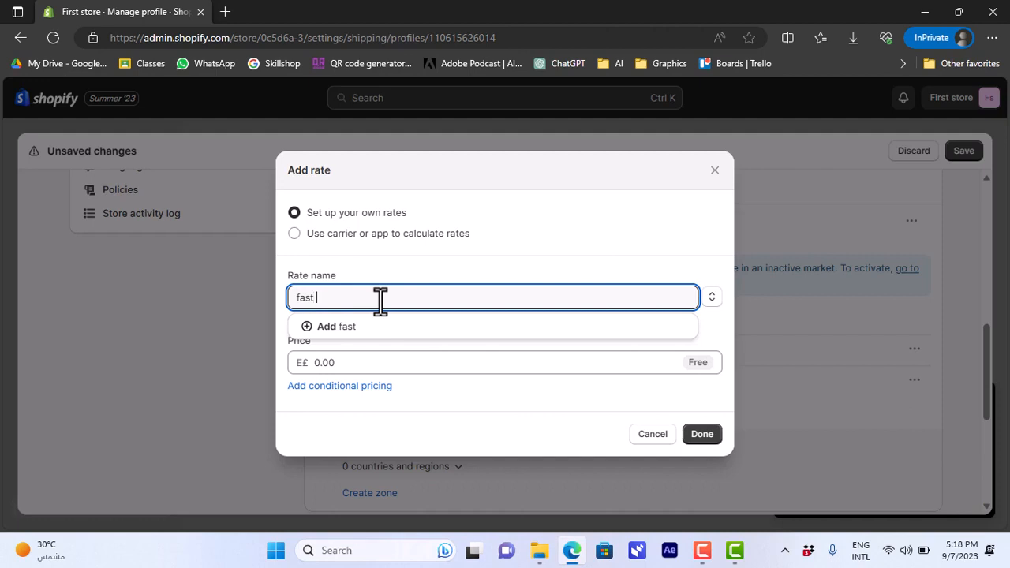
pyautogui.write(' shipping')
pyautogui.click(367, 363)
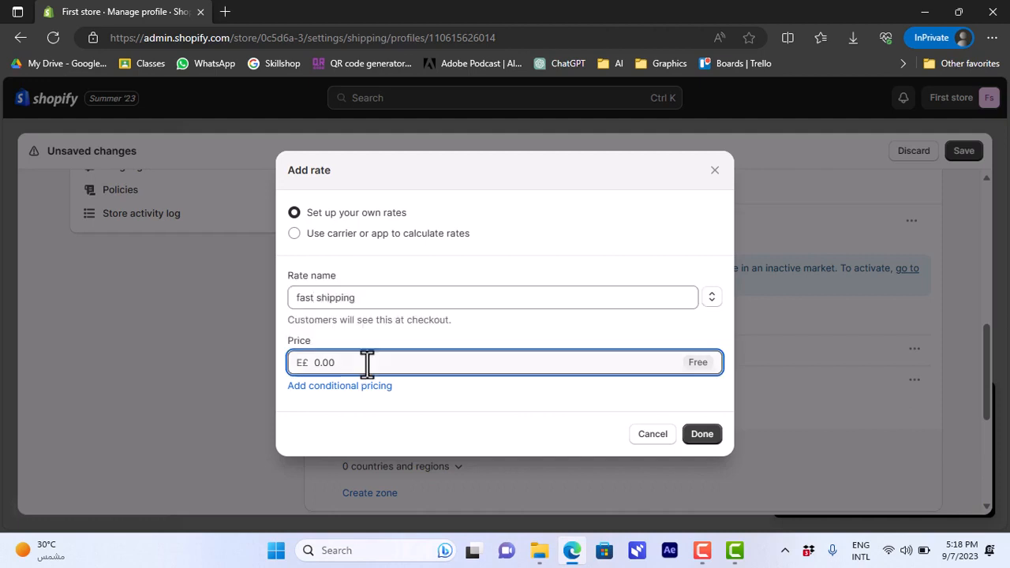
pyautogui.press('BackSpace')
pyautogui.press('BackSpace')
pyautogui.press('BackSpace')
pyautogui.write('150')
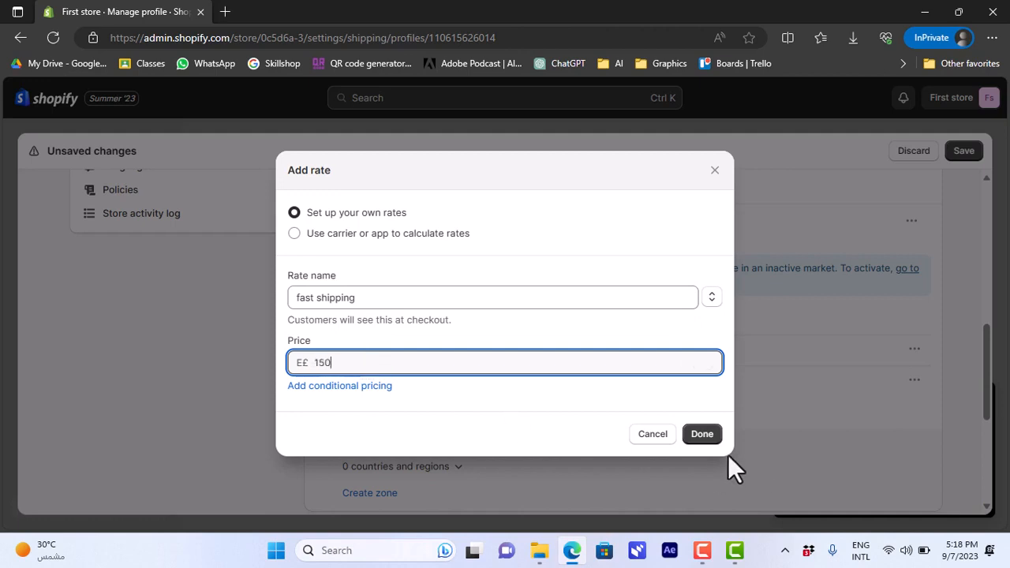
pyautogui.click(709, 444)
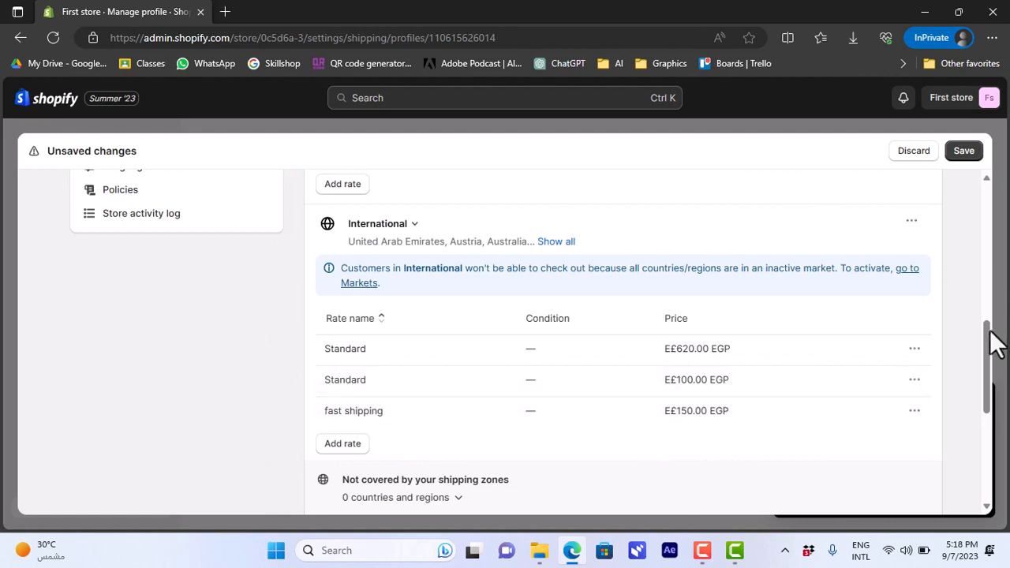
# Save the General profile's rate changes and return to the Shipping and delivery overview.
pyautogui.moveTo(992, 354); pyautogui.dragTo(990, 408)
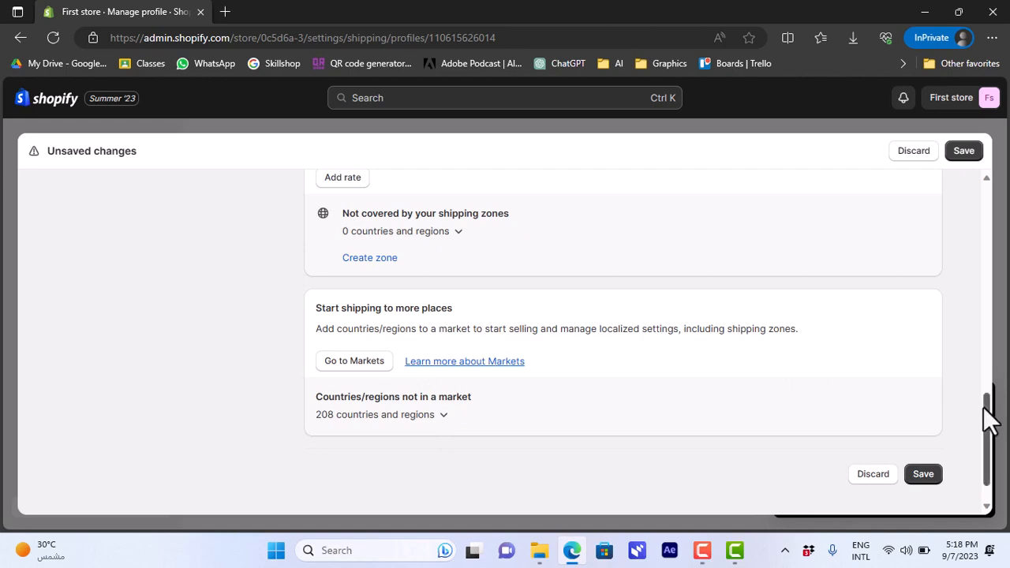
pyautogui.moveTo(987, 417); pyautogui.dragTo(970, 199)
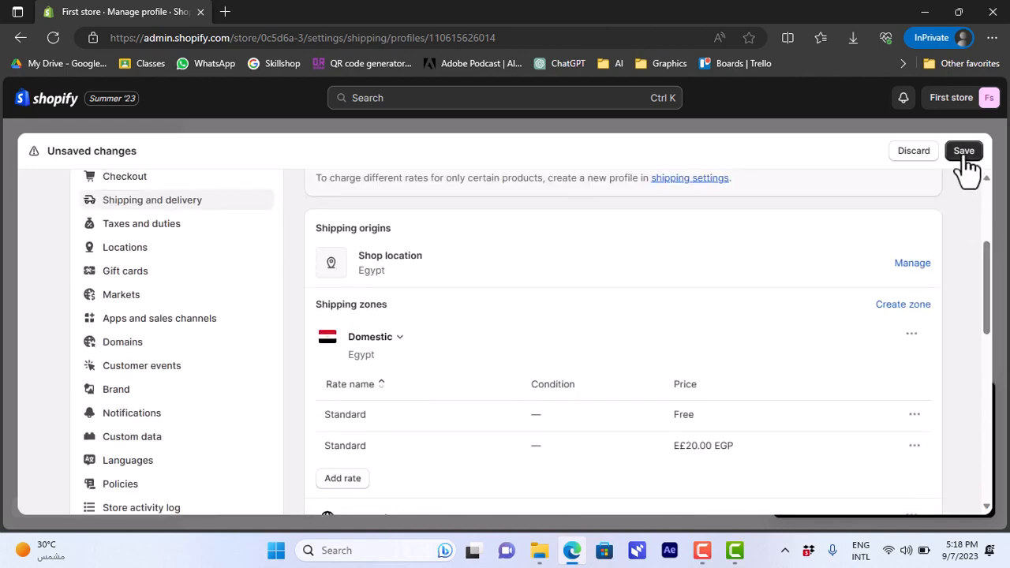
pyautogui.click(963, 152)
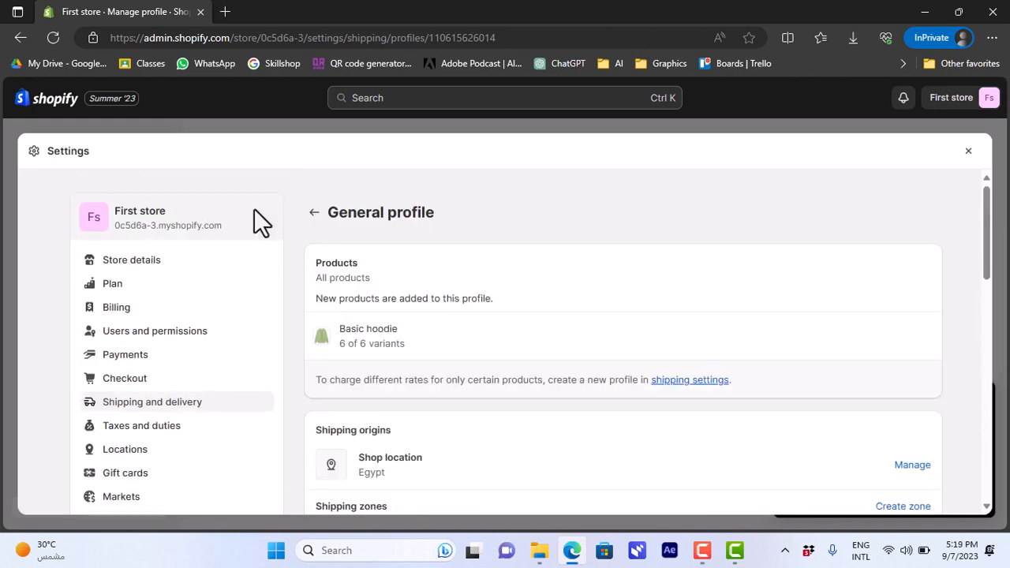
pyautogui.click(316, 214)
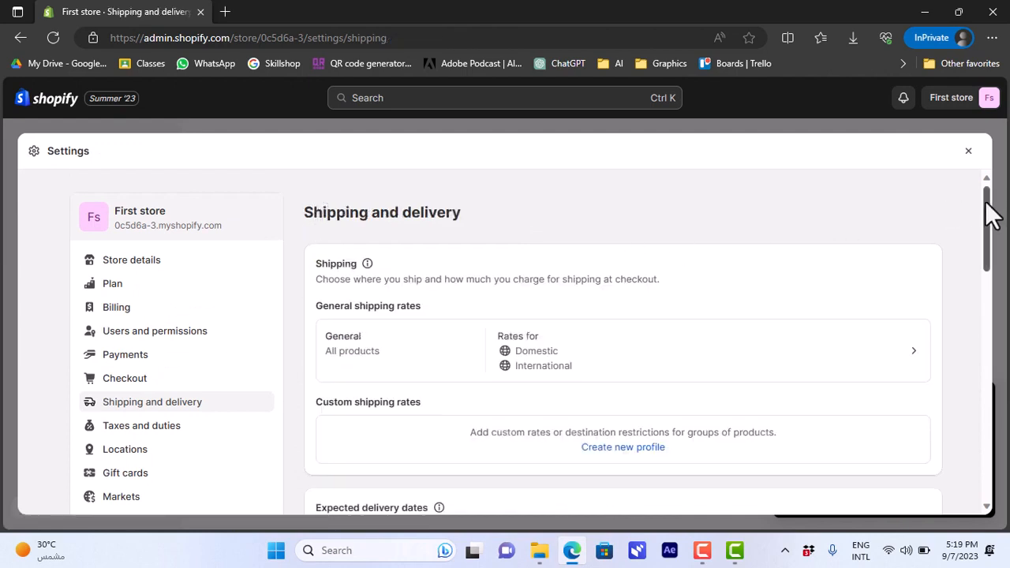
# Enable local delivery for the Shop location in Egypt.
pyautogui.moveTo(993, 213); pyautogui.dragTo(987, 269)
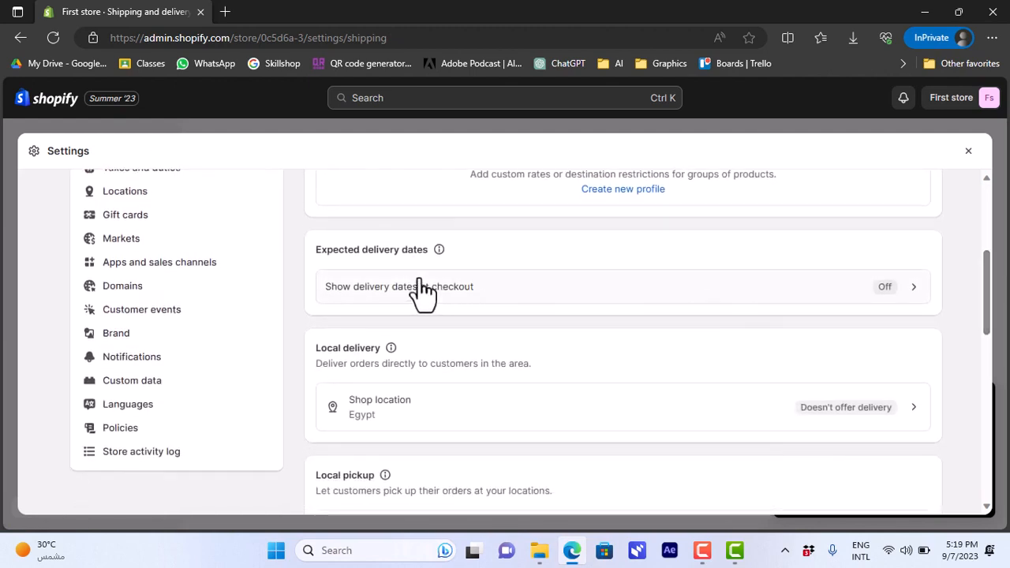
pyautogui.scroll(1, 513, 311)
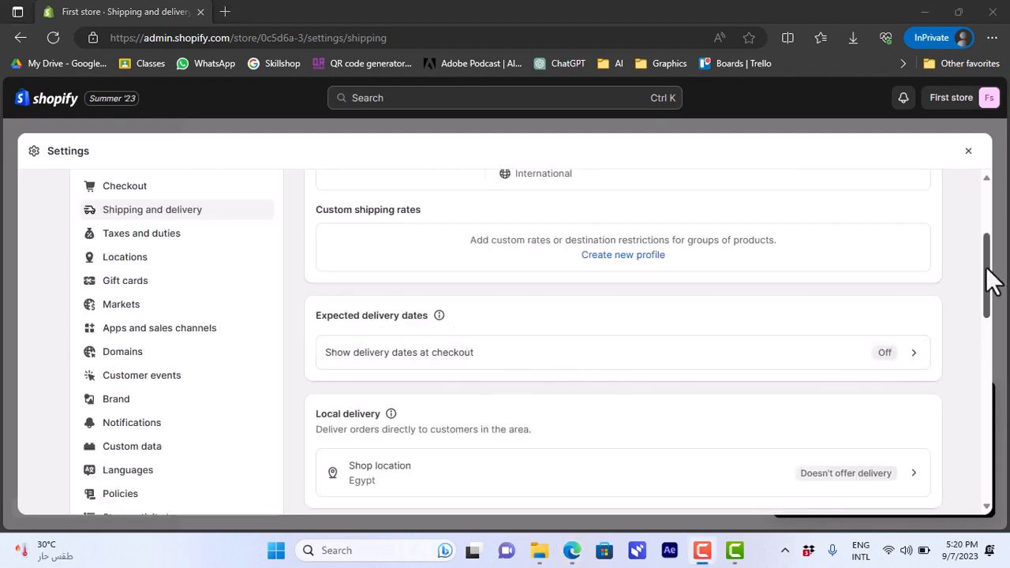
pyautogui.moveTo(987, 268); pyautogui.dragTo(987, 301)
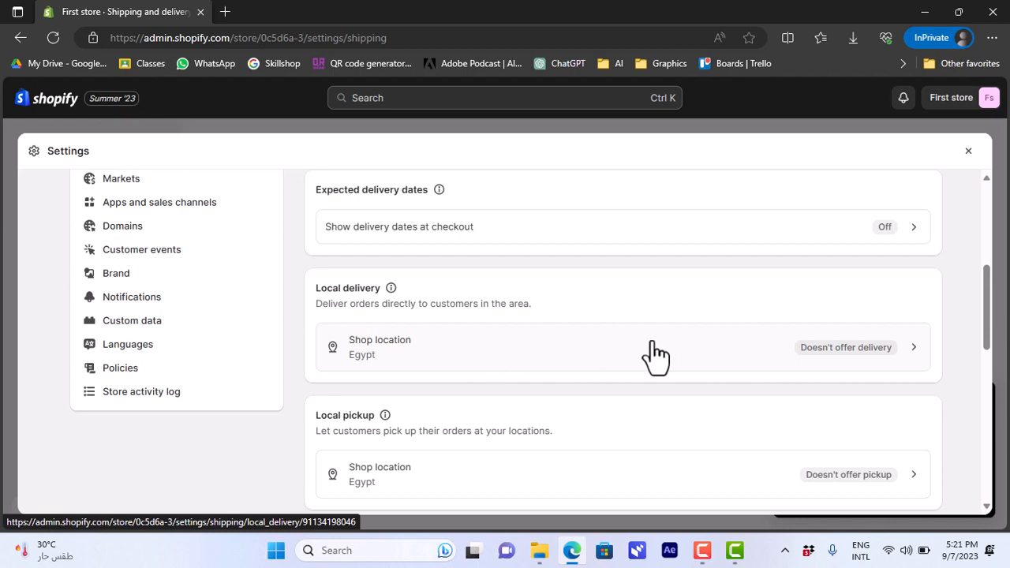
pyautogui.click(821, 356)
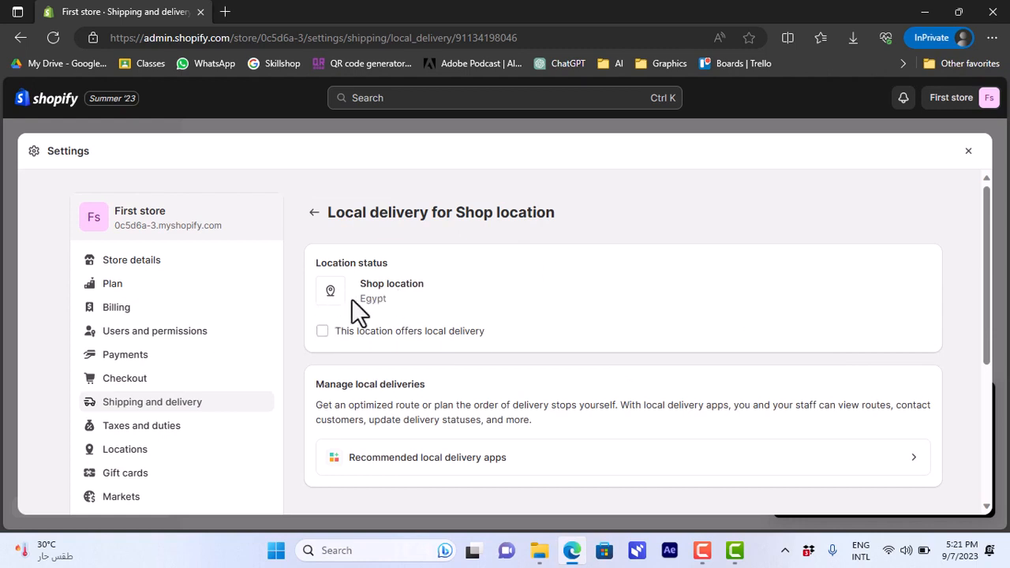
pyautogui.click(323, 331)
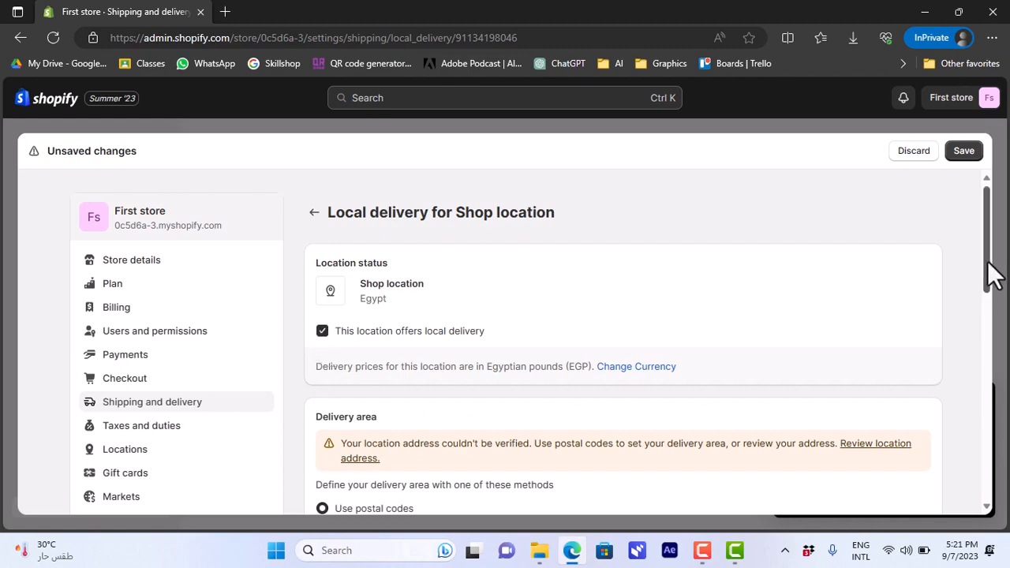
# Look through the delivery area and zone options, and try to save local delivery without any postal codes.
pyautogui.moveTo(995, 272); pyautogui.dragTo(993, 372)
pyautogui.click(623, 300)
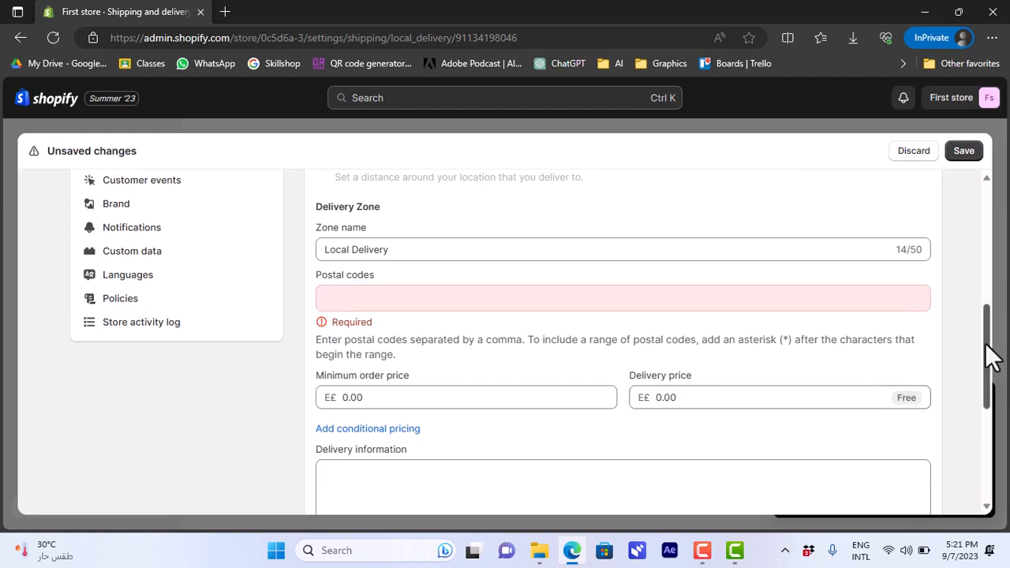
pyautogui.moveTo(983, 341); pyautogui.dragTo(990, 400)
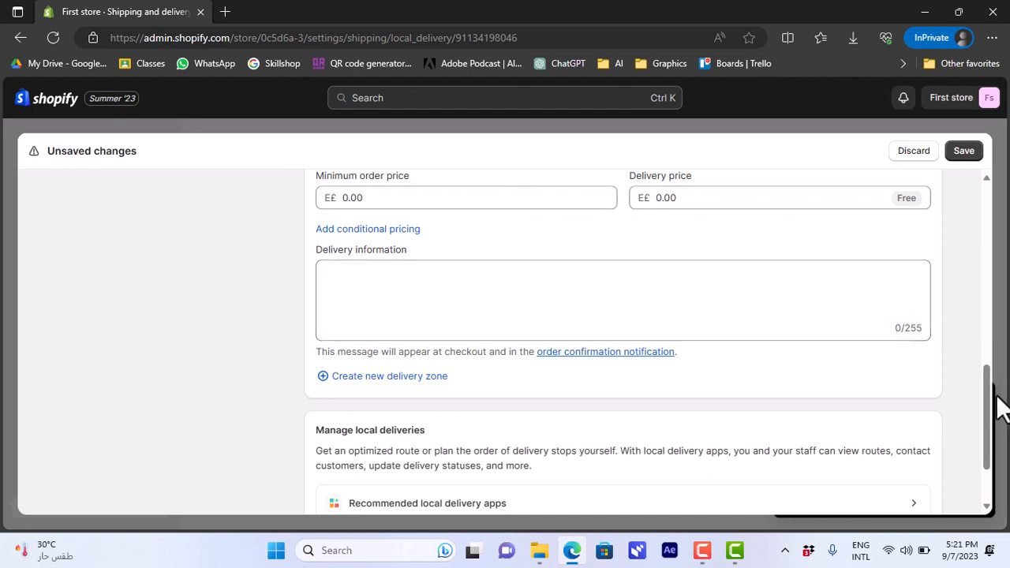
pyautogui.moveTo(991, 406); pyautogui.dragTo(994, 451)
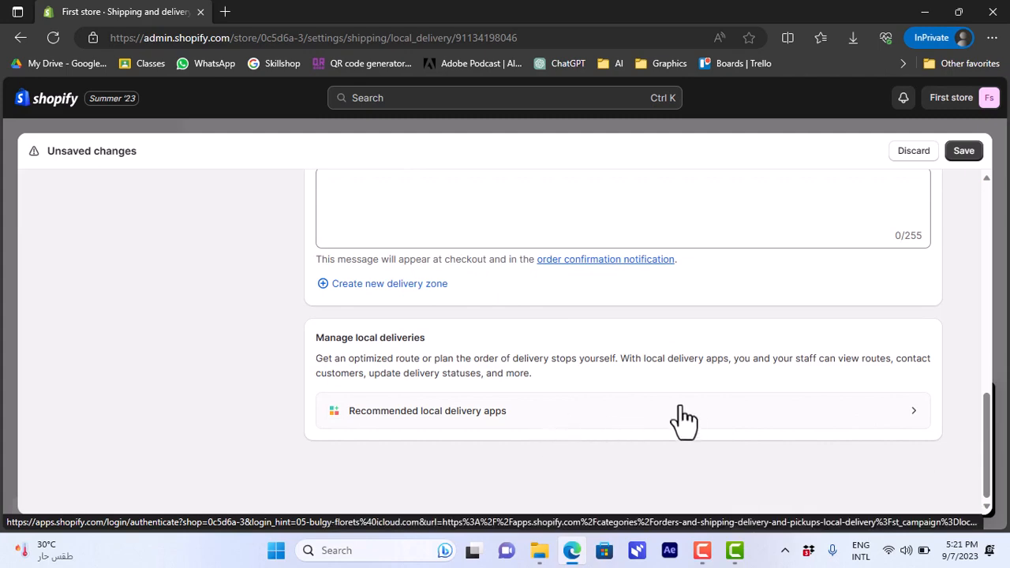
pyautogui.moveTo(986, 414); pyautogui.dragTo(983, 188)
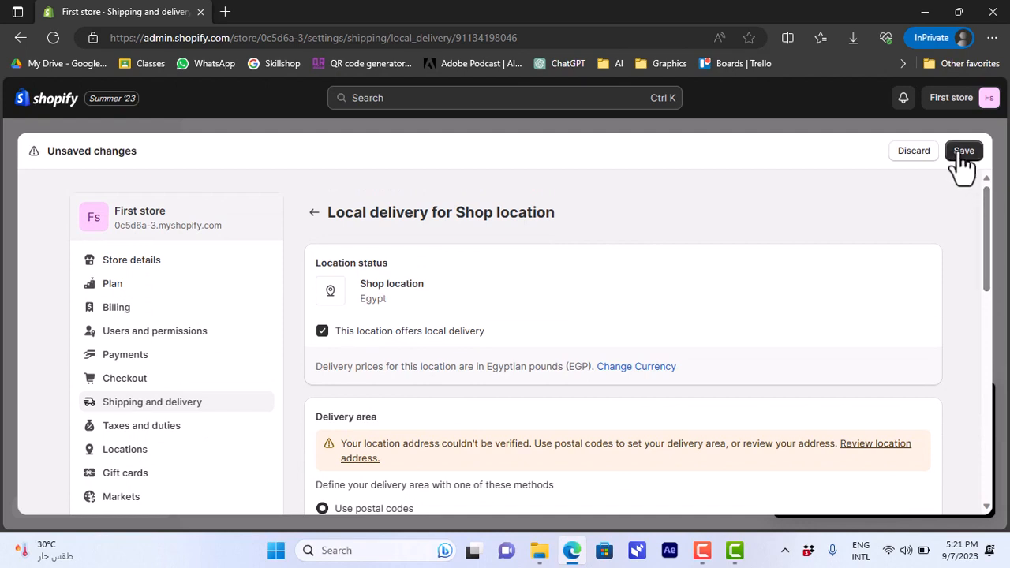
pyautogui.click(962, 153)
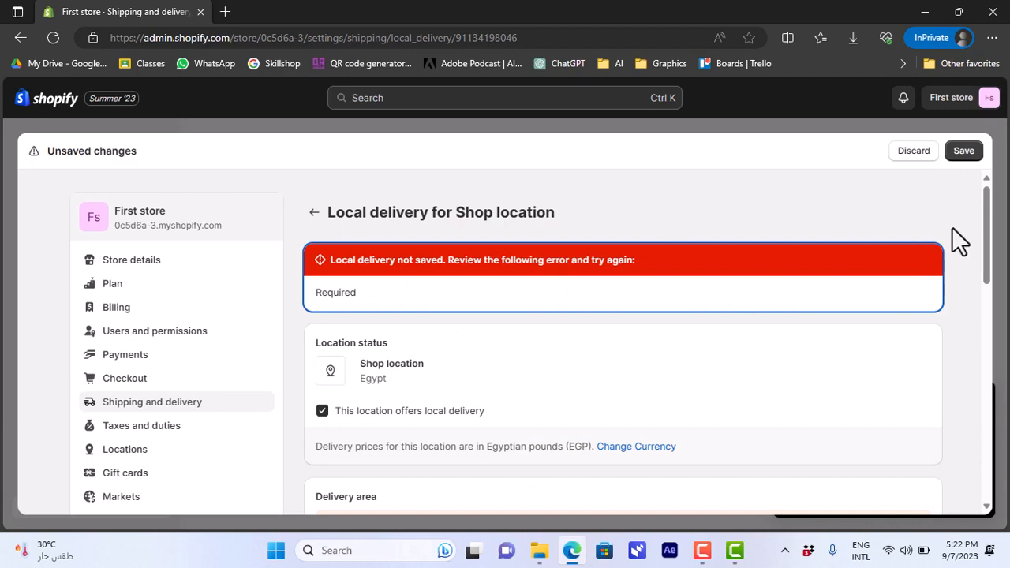
# Add postal code 45874 to the Local Delivery zone, and save before returning to the Shipping and delivery overview.
pyautogui.moveTo(987, 244); pyautogui.dragTo(1000, 361)
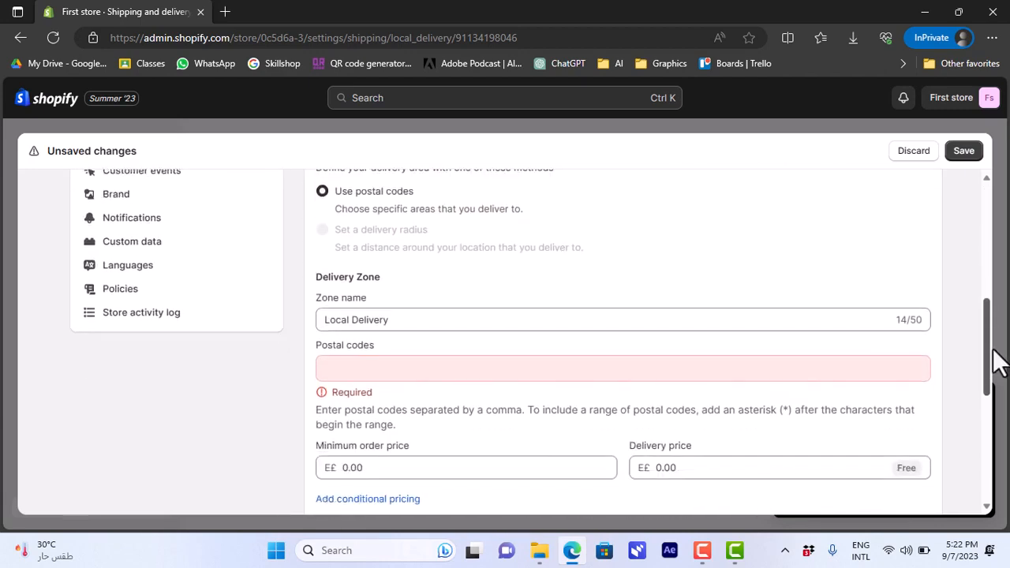
pyautogui.click(637, 369)
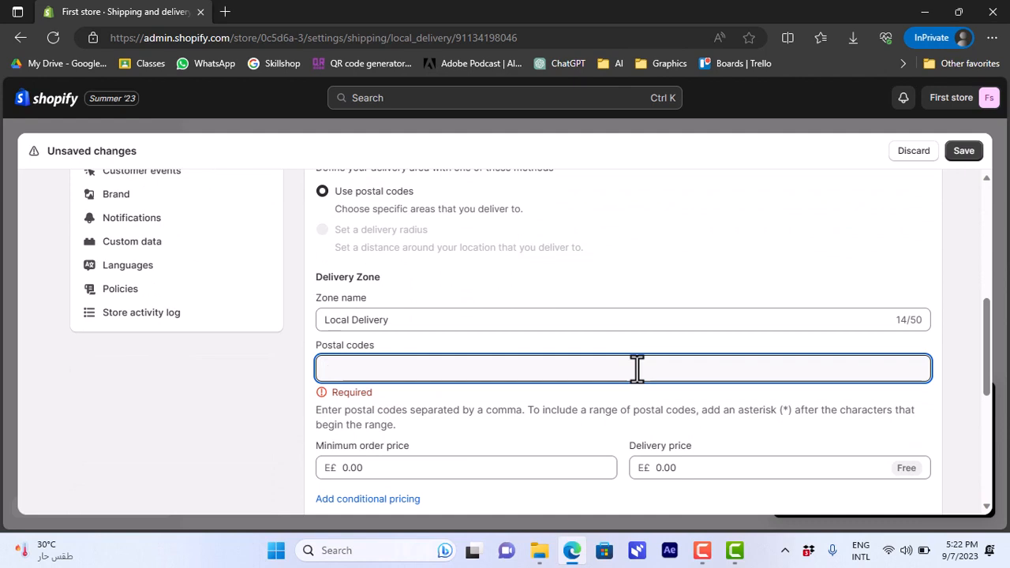
pyautogui.write('45874')
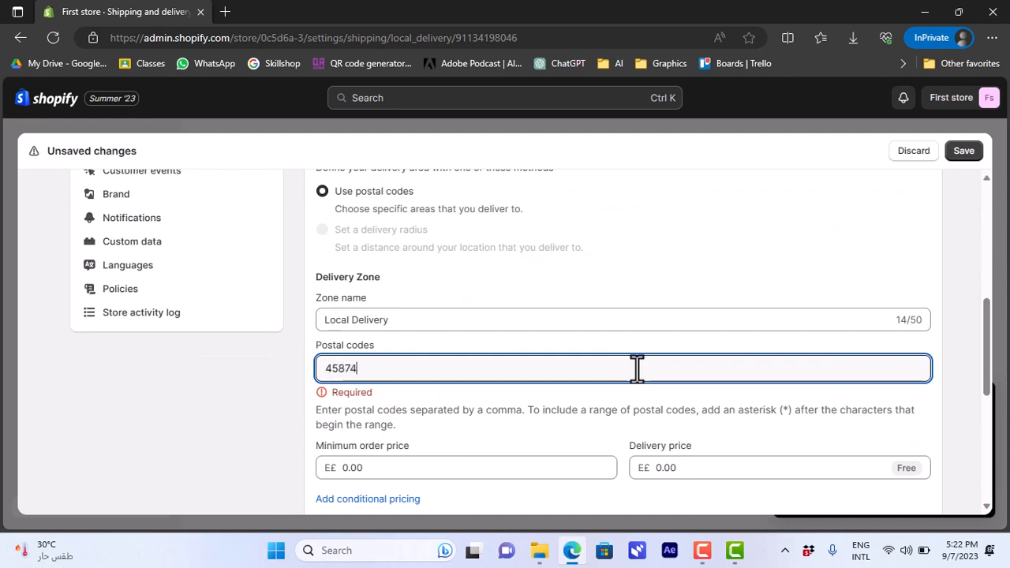
pyautogui.click(967, 156)
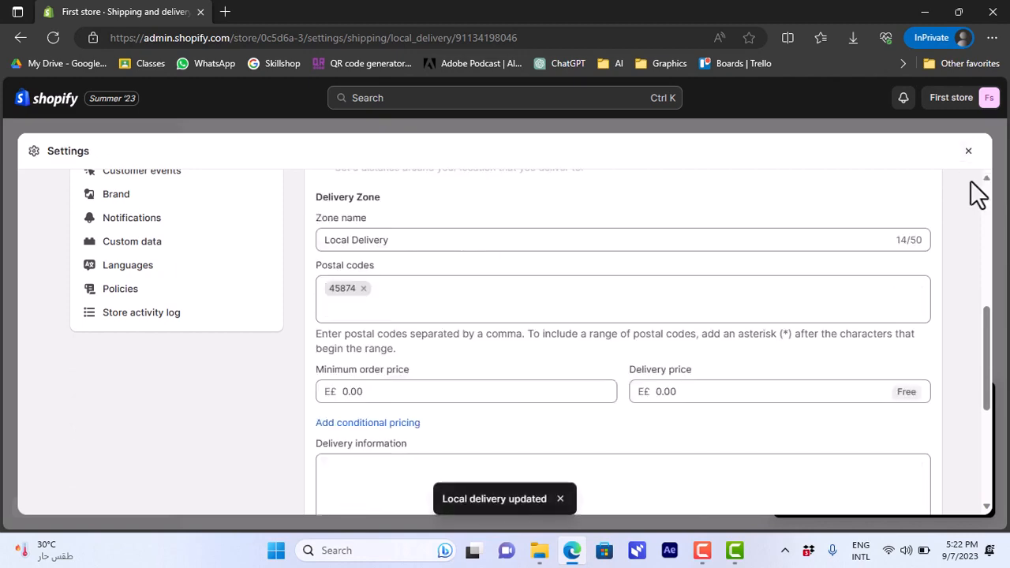
pyautogui.moveTo(985, 326); pyautogui.dragTo(994, 197)
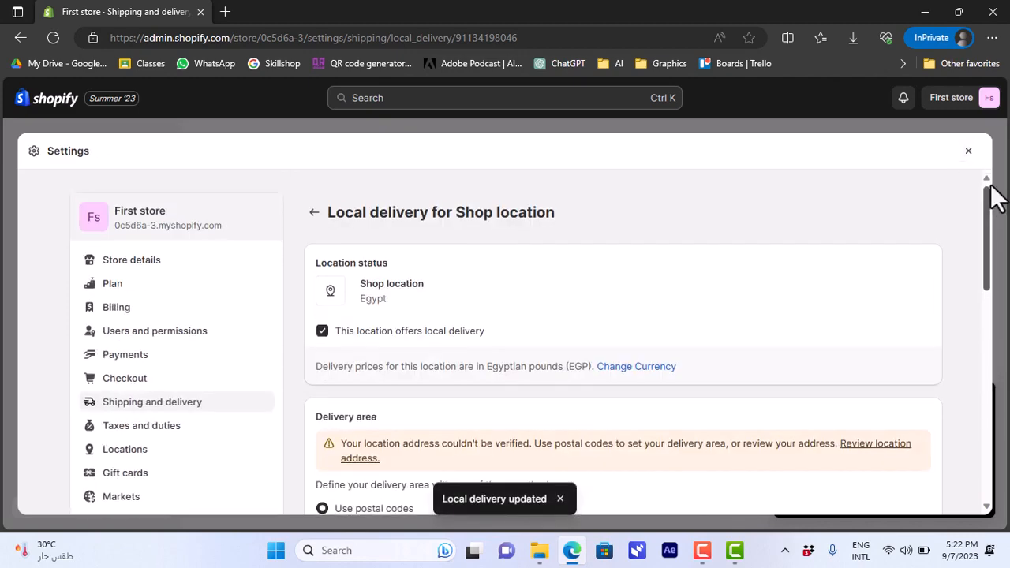
pyautogui.click(314, 213)
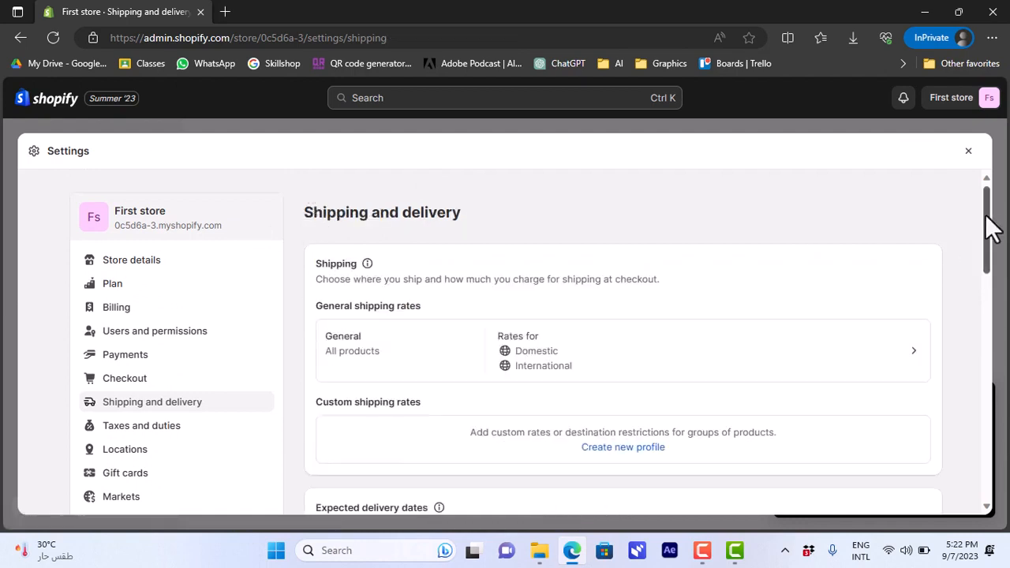
# Enable local pickup for the Shop location with the expected pickup time "Usually ready in 24 hours".
pyautogui.scroll(-6, 561, 249)
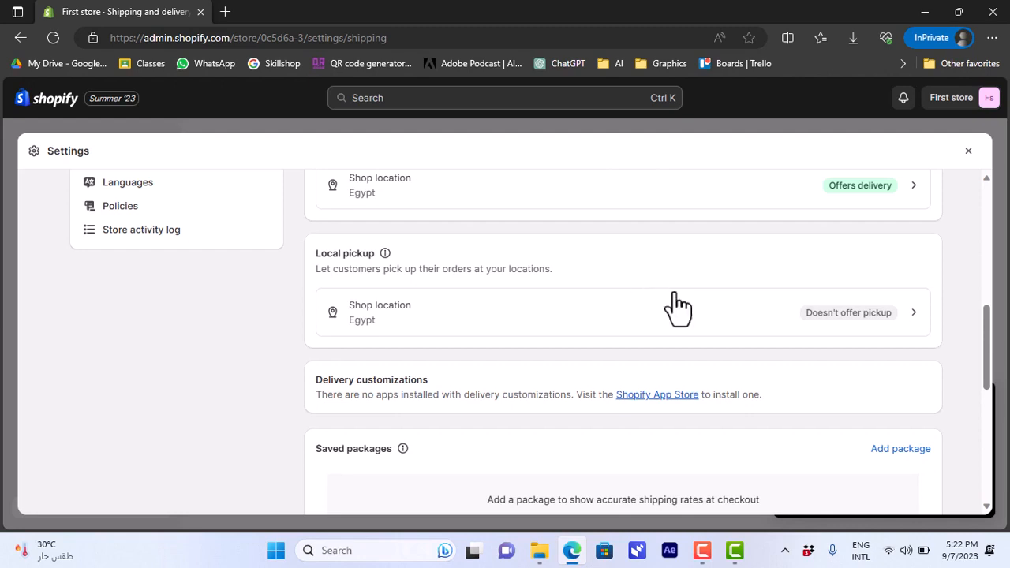
pyautogui.click(846, 323)
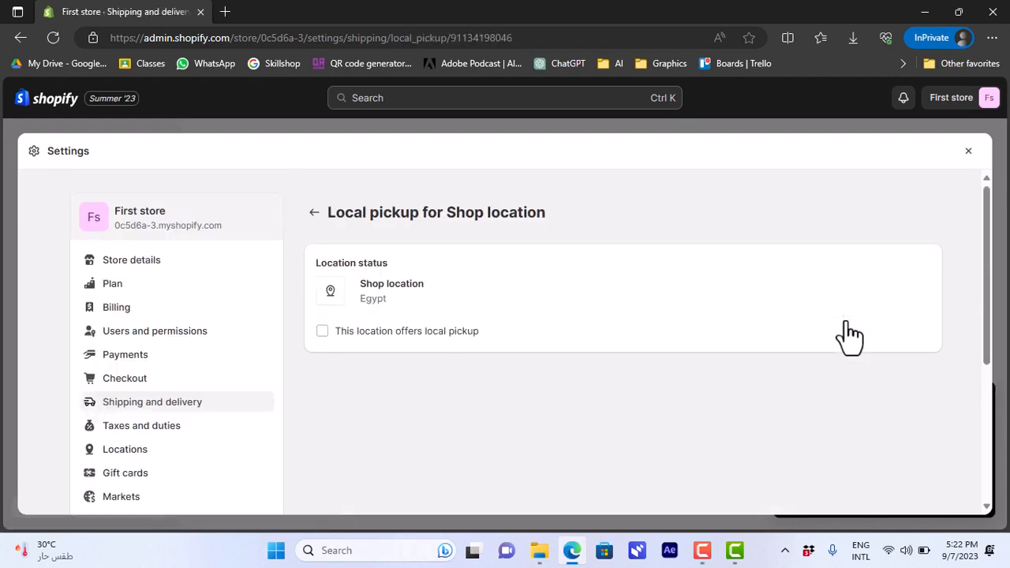
pyautogui.click(322, 335)
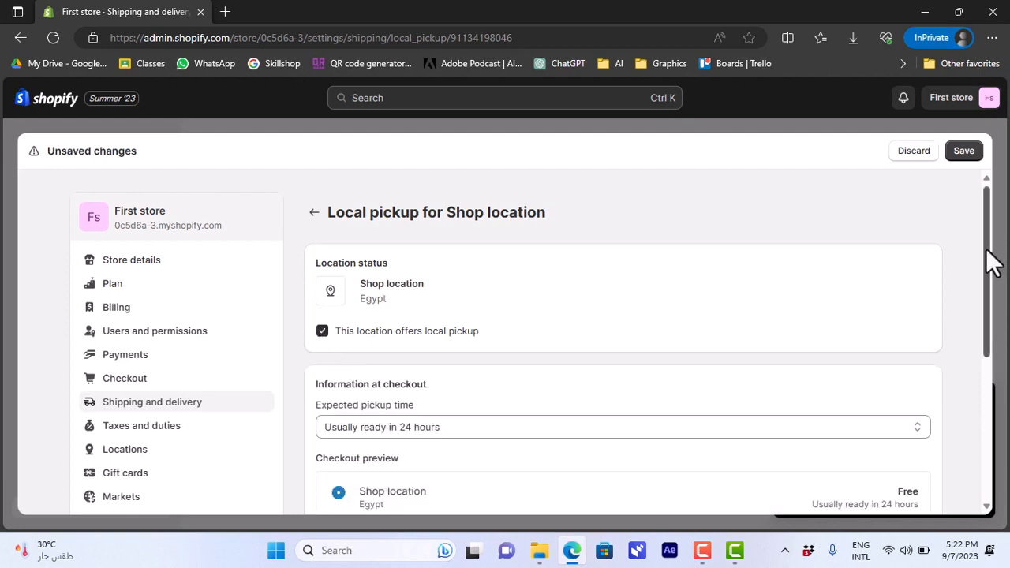
pyautogui.scroll(-1, 996, 280)
pyautogui.click(902, 339)
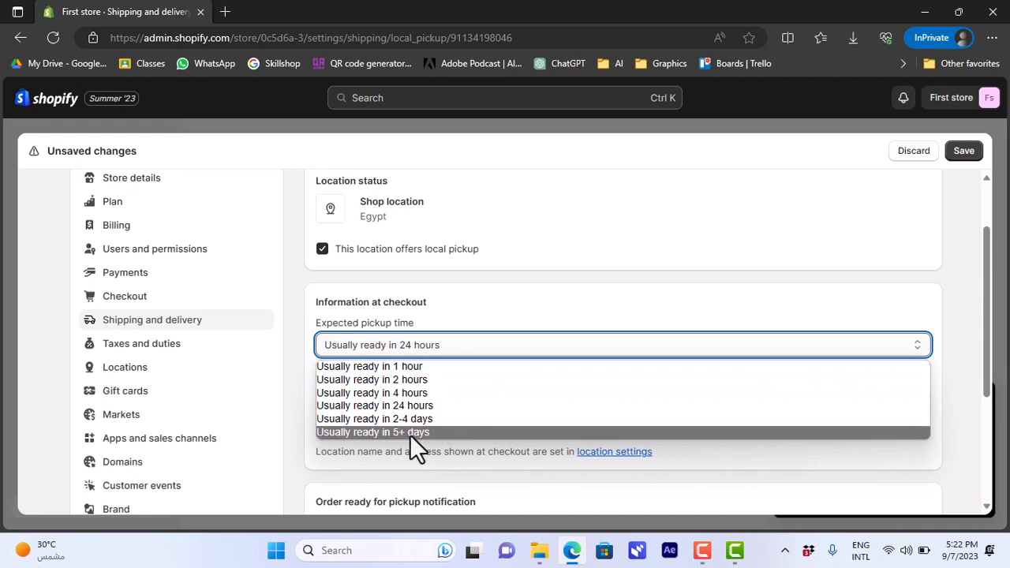
pyautogui.click(415, 407)
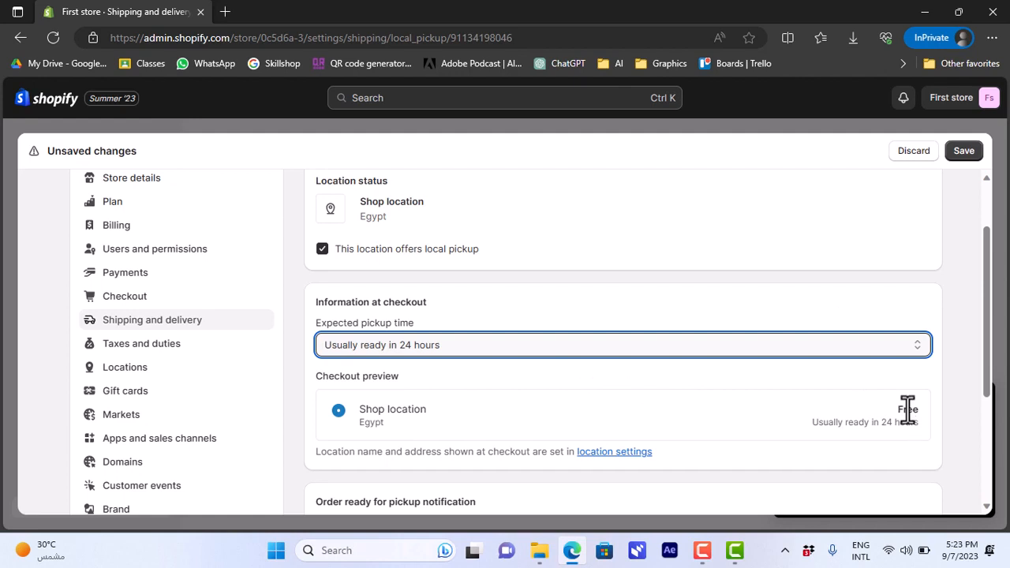
# Add the line "pay in cash" to the pickup instructions, and save local pickup before returning to the Shipping and delivery overview.
pyautogui.moveTo(988, 371); pyautogui.dragTo(993, 395)
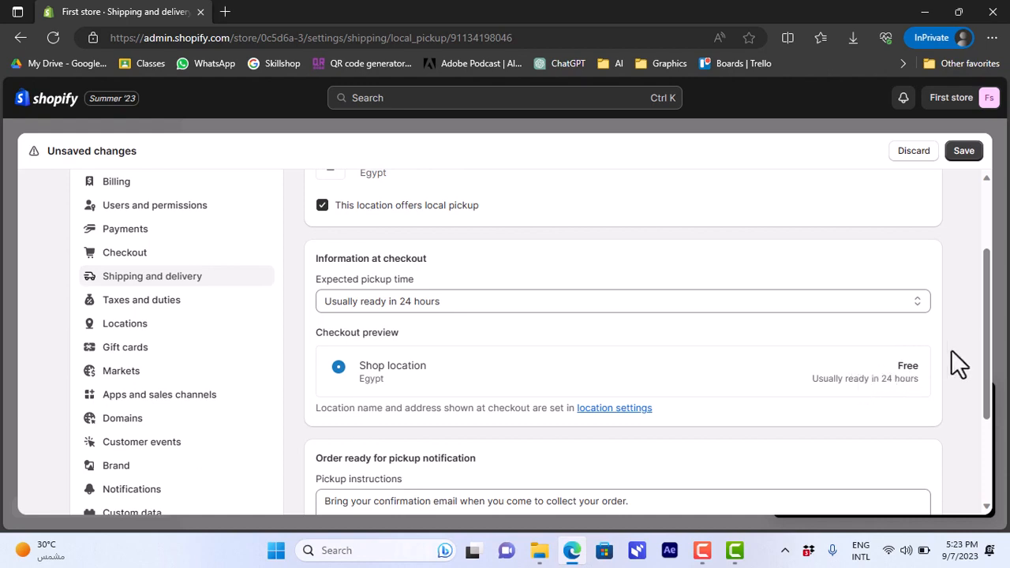
pyautogui.moveTo(994, 361); pyautogui.dragTo(994, 447)
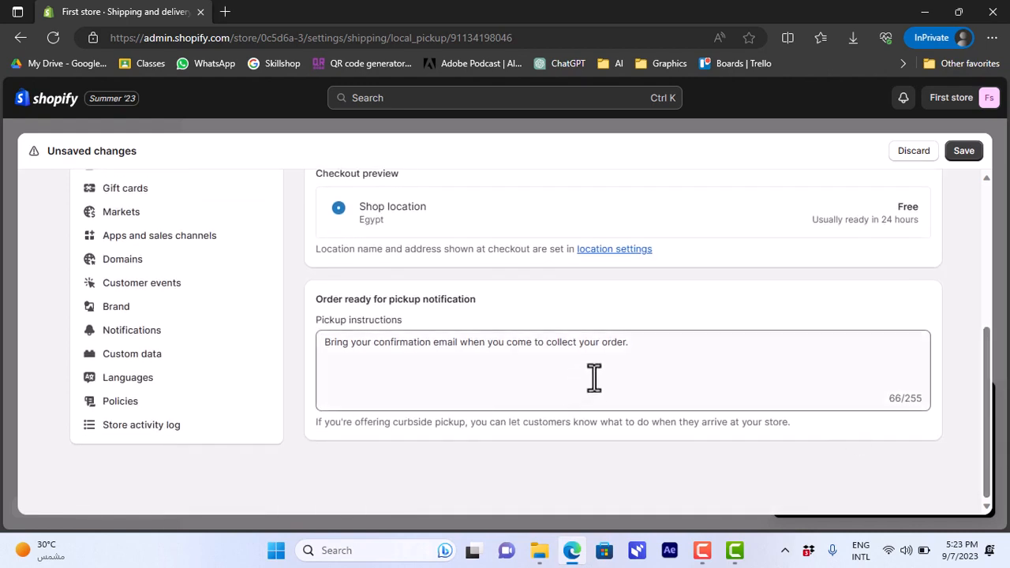
pyautogui.click(648, 357)
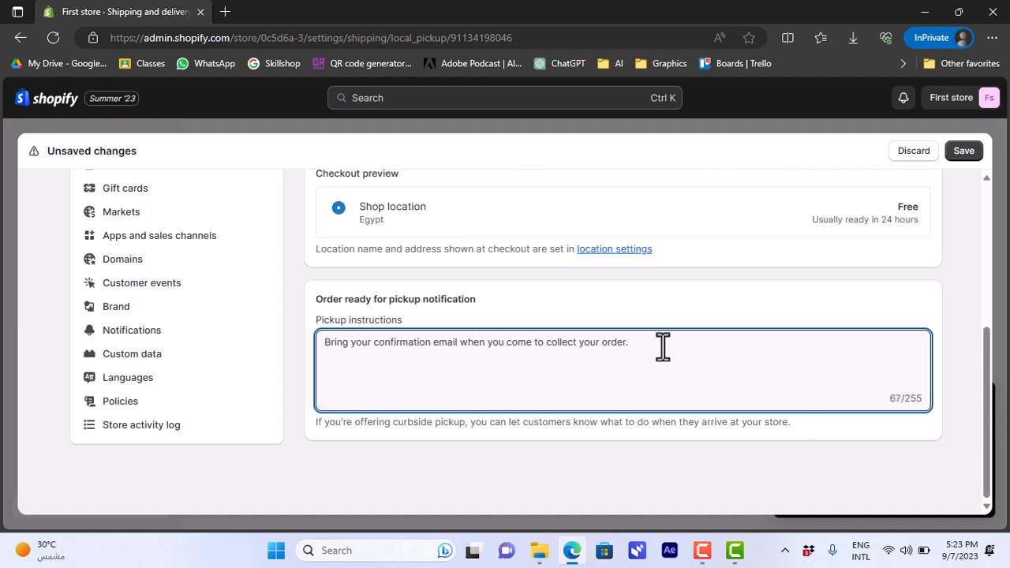
pyautogui.write('pay in cash')
pyautogui.click(904, 396)
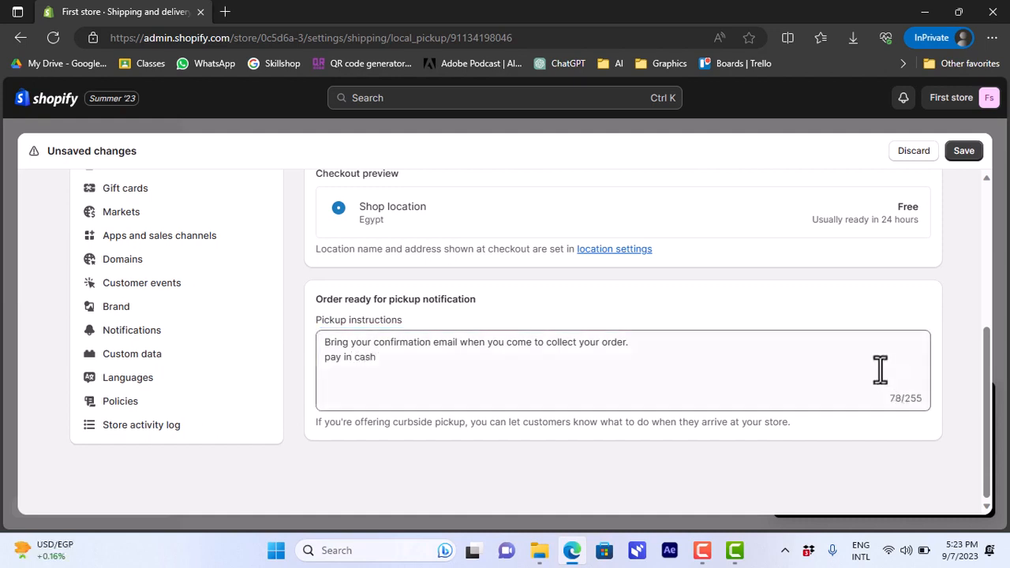
pyautogui.click(963, 152)
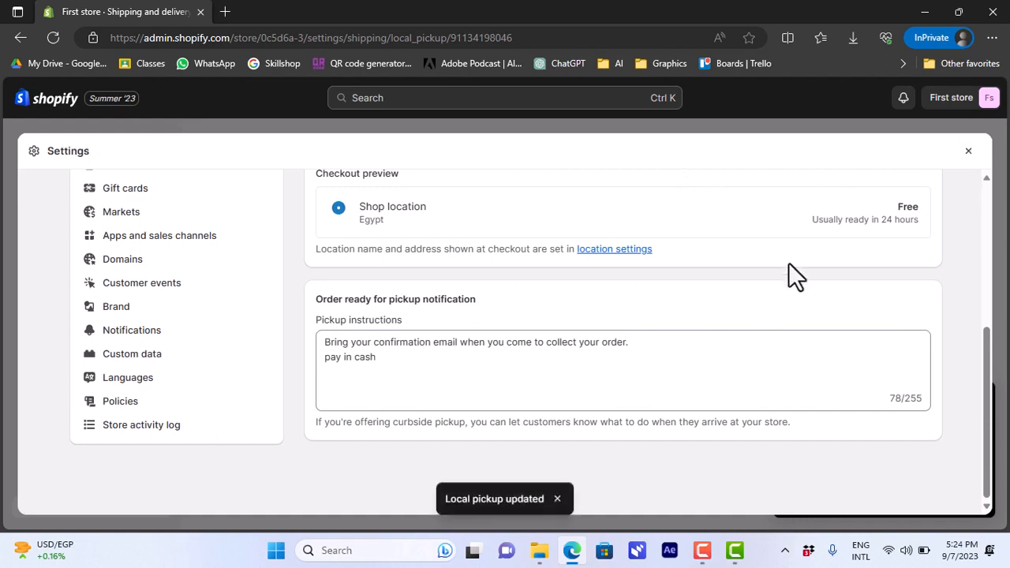
pyautogui.scroll(5, 789, 262)
pyautogui.click(318, 224)
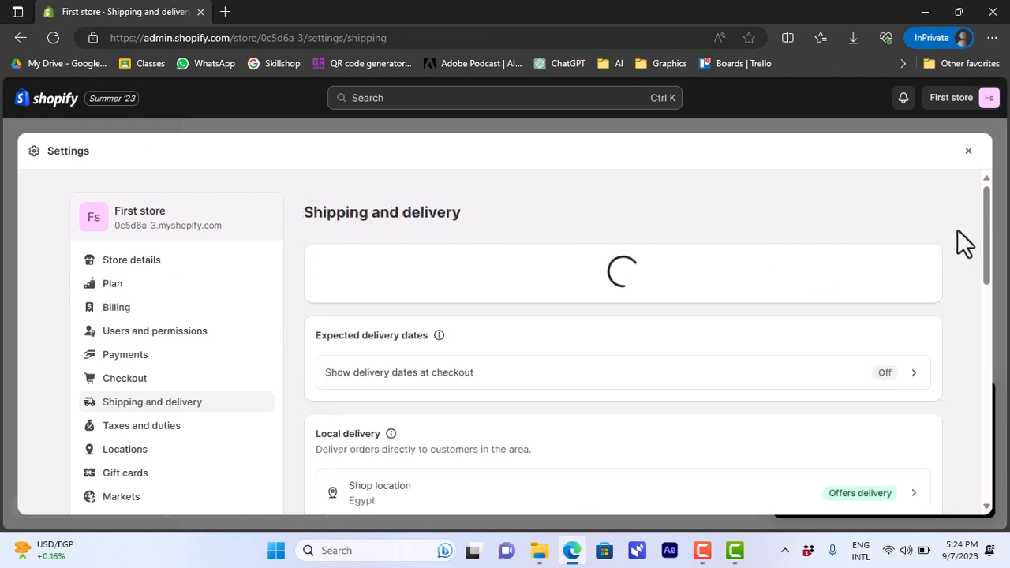
# Start a new saved package and name it "default".
pyautogui.moveTo(987, 226); pyautogui.dragTo(992, 384)
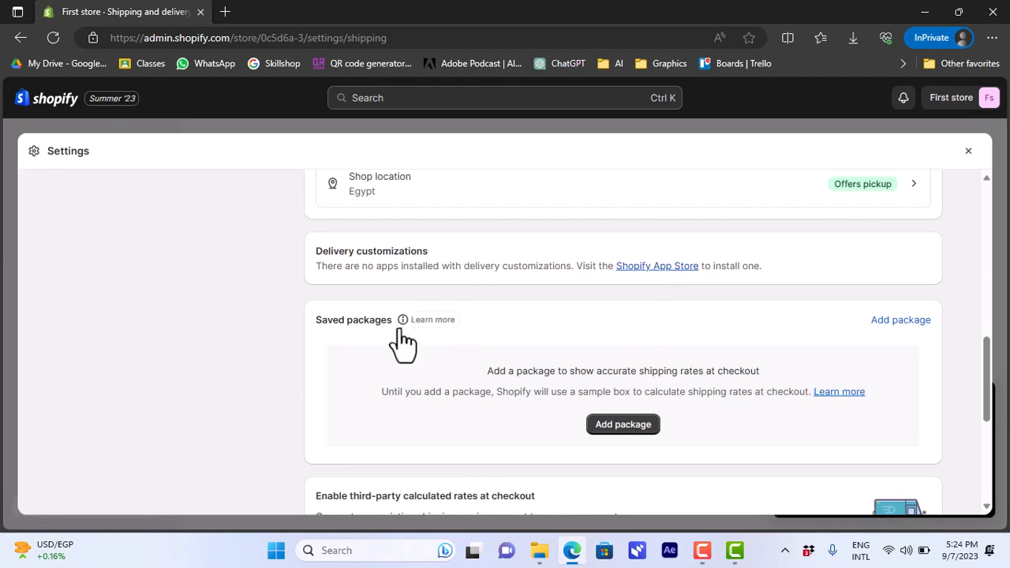
pyautogui.click(632, 430)
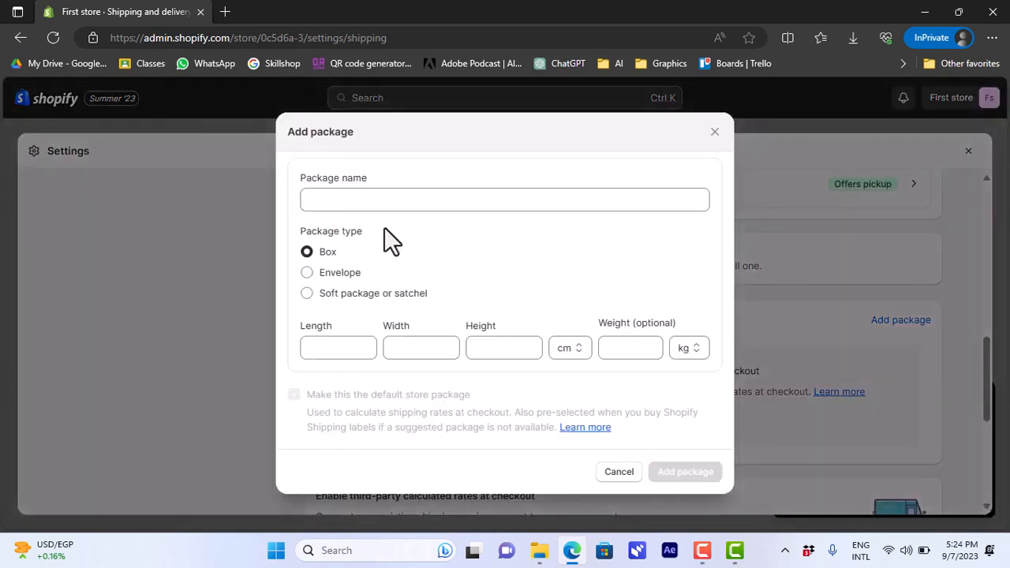
pyautogui.click(394, 199)
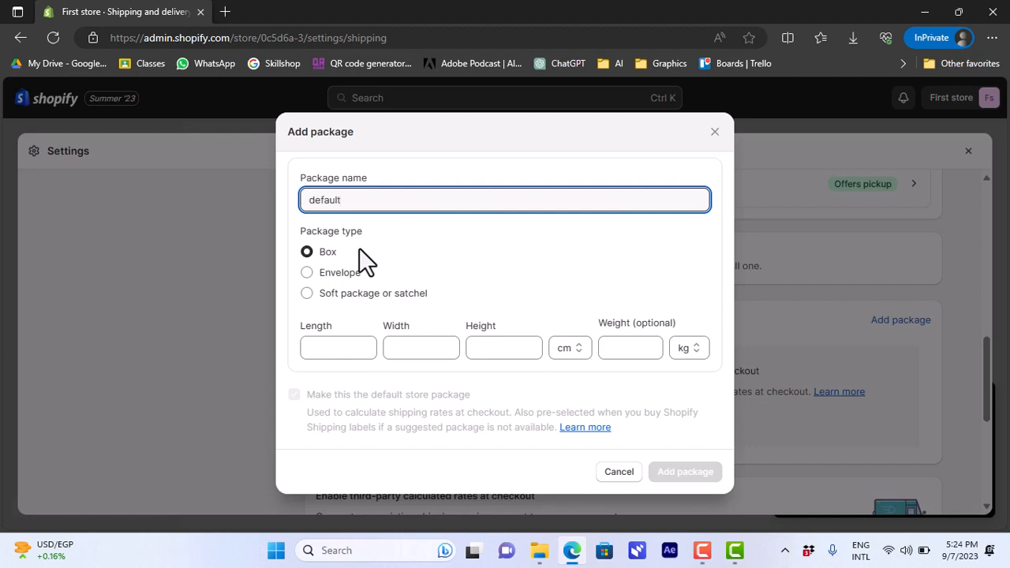
# Set the box package's dimensions to length 10, width 30 and height 20, keeping centimetres as the unit.
pyautogui.click(324, 348)
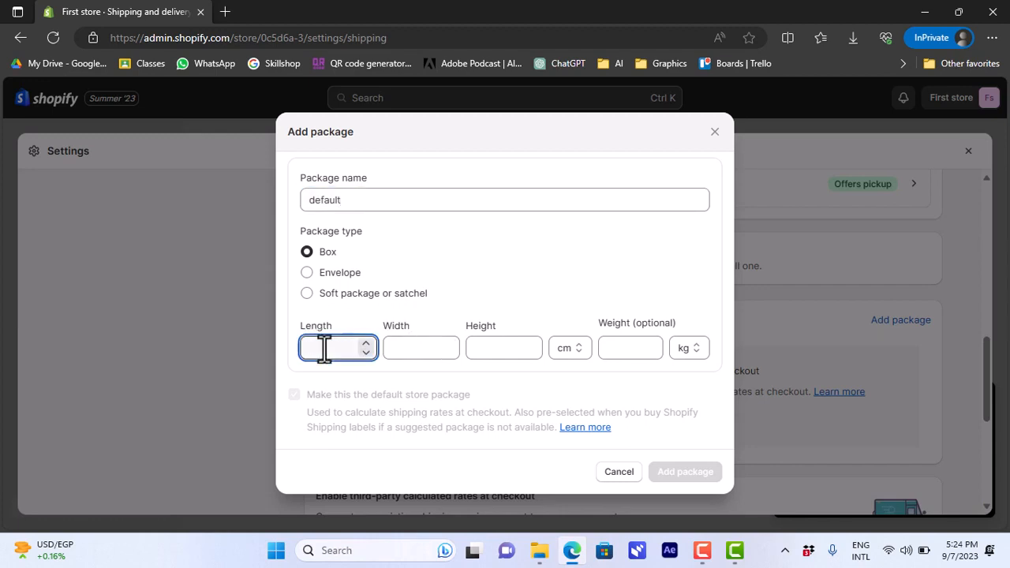
pyautogui.write('10')
pyautogui.click(401, 349)
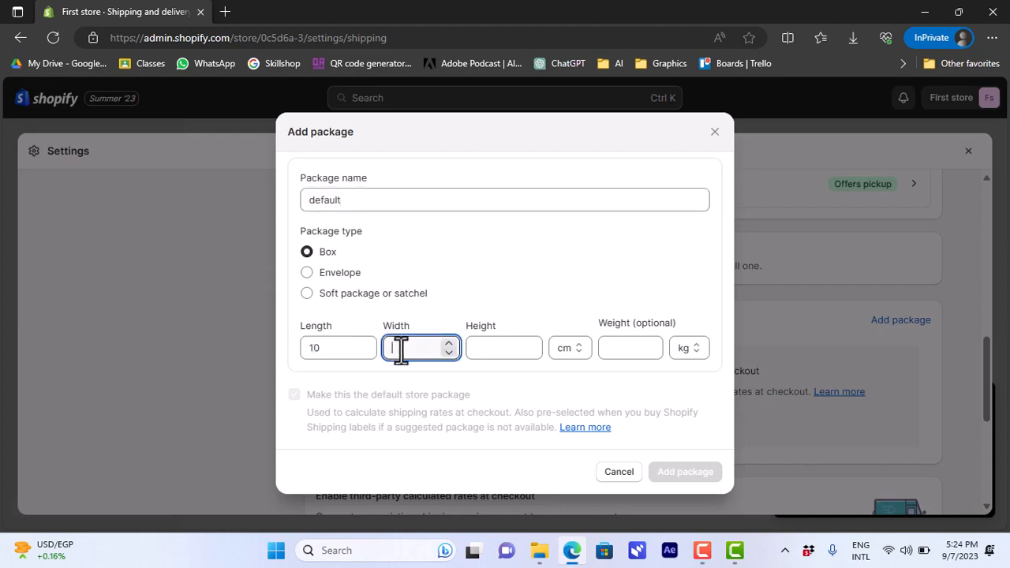
pyautogui.write('30')
pyautogui.click(480, 350)
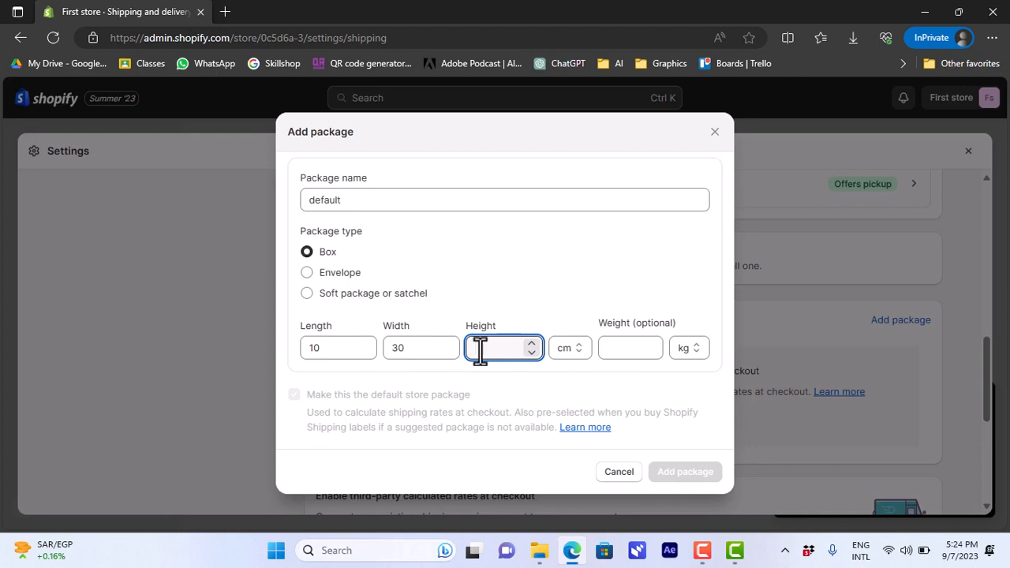
pyautogui.write('20')
pyautogui.click(577, 347)
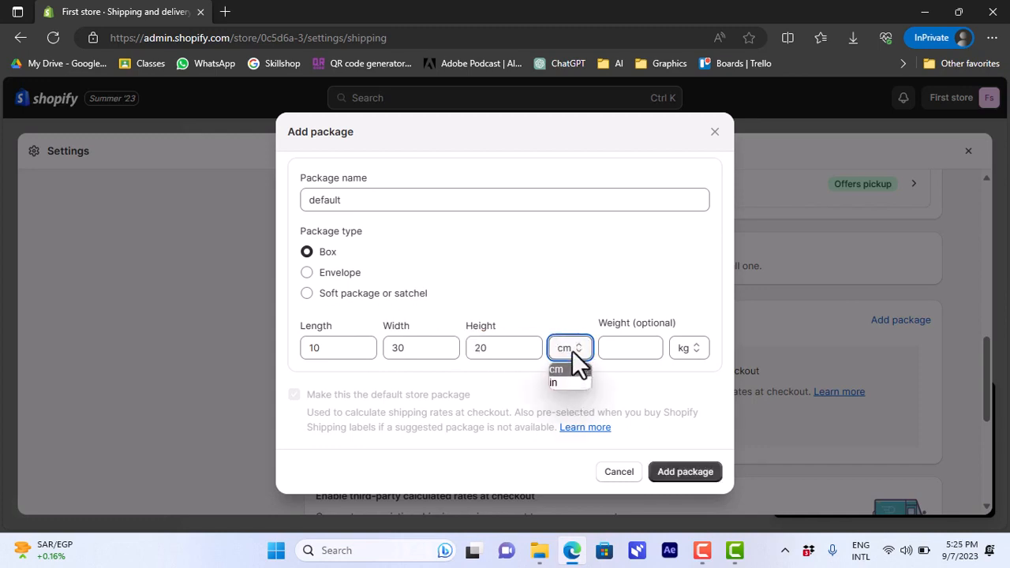
pyautogui.click(572, 351)
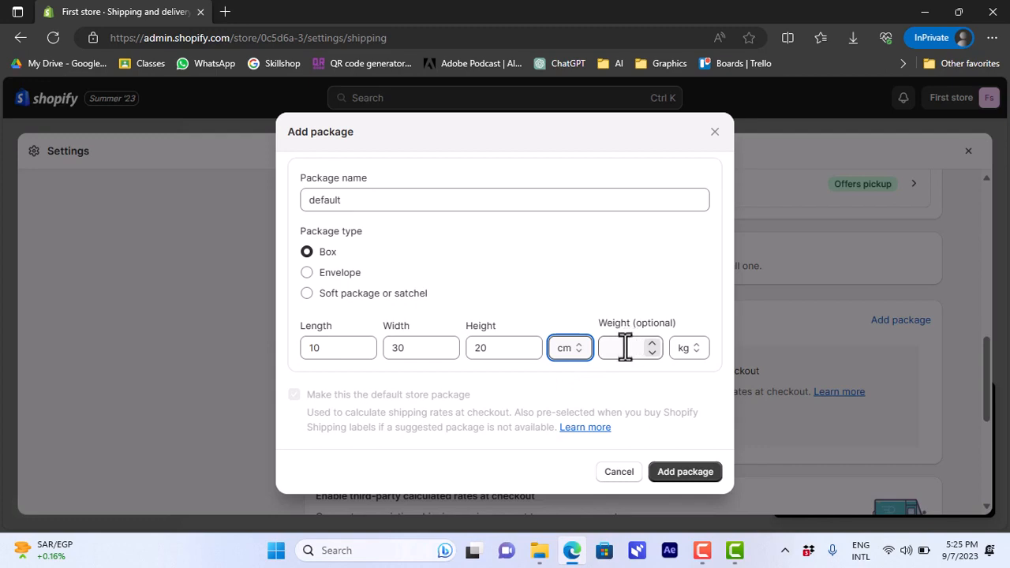
# Set the package weight to 0.2 kg and add the package to the store's saved packages.
pyautogui.click(625, 348)
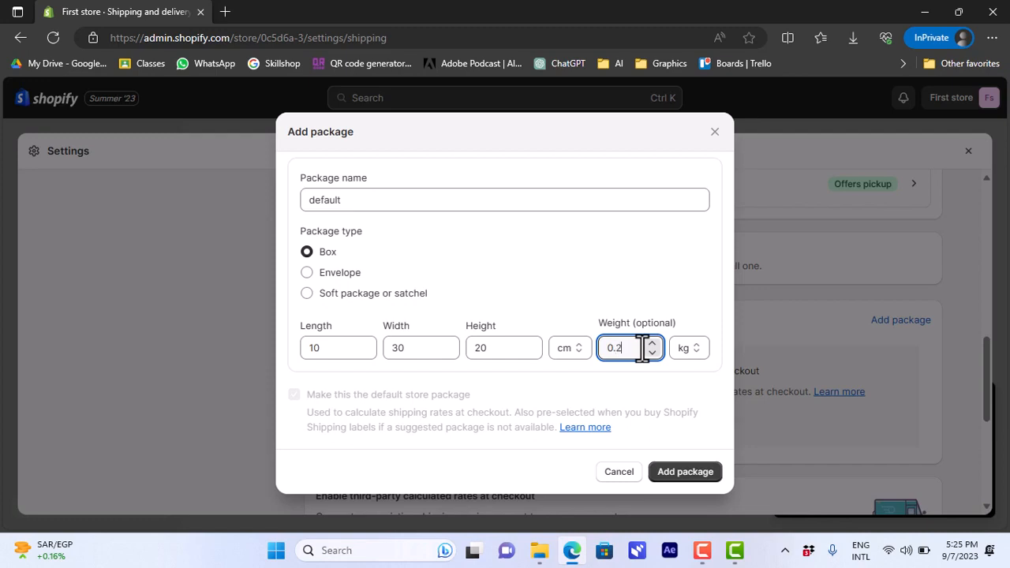
pyautogui.click(685, 355)
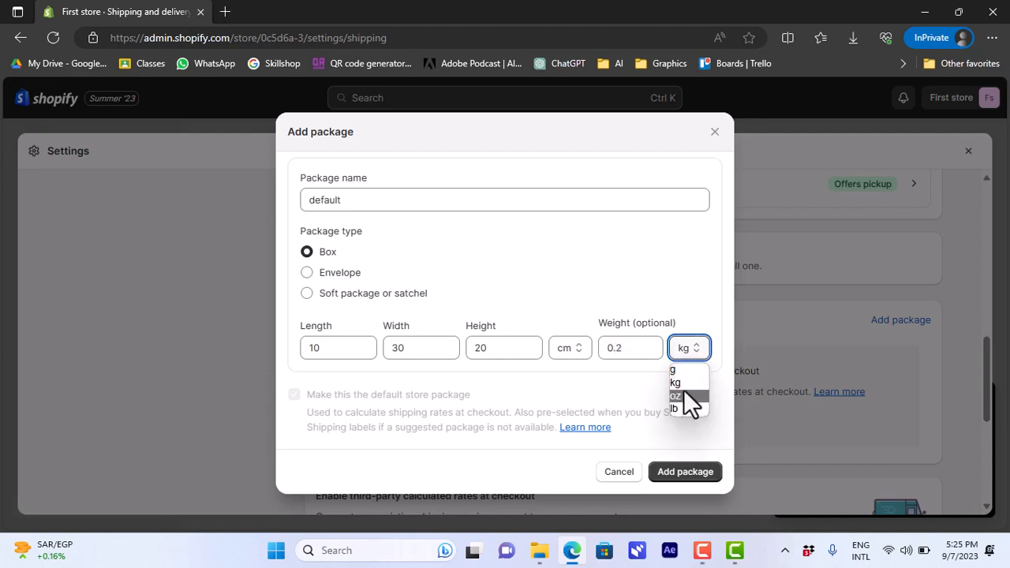
pyautogui.click(639, 378)
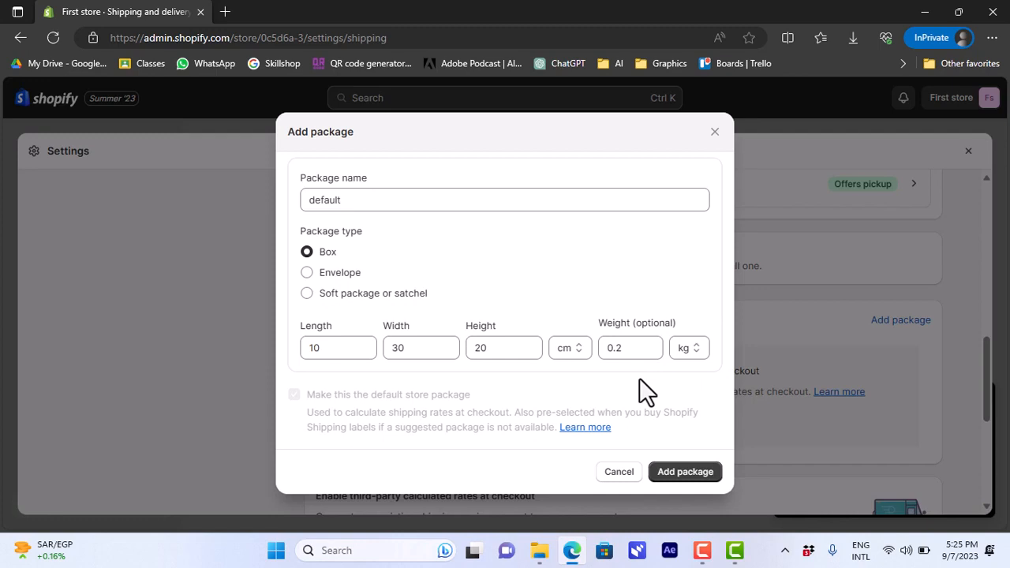
pyautogui.click(684, 472)
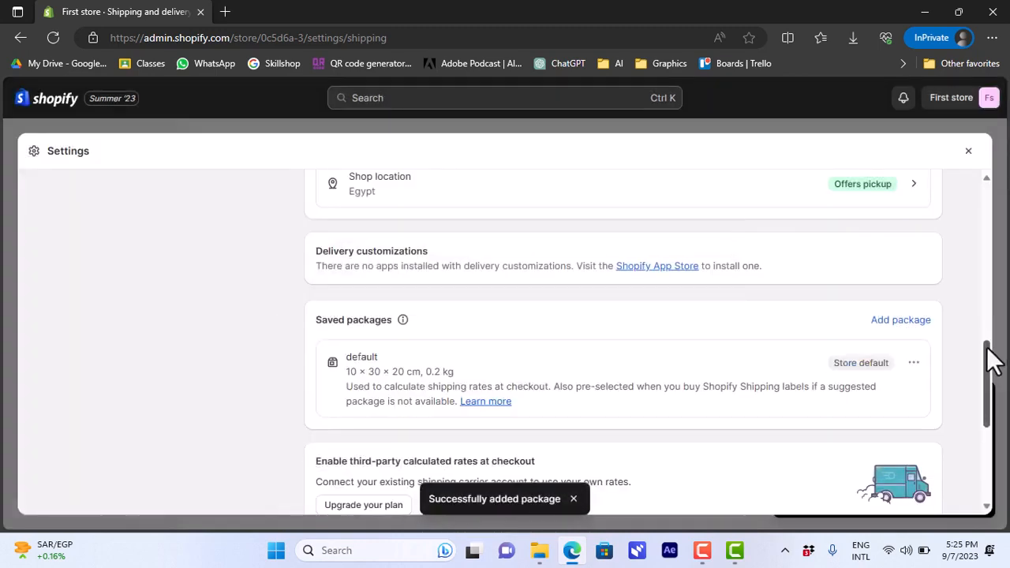
# Open the packing slip template for editing and replace the div class "order-title" on line 8 with "hoodies".
pyautogui.scroll(-3, 394, 226)
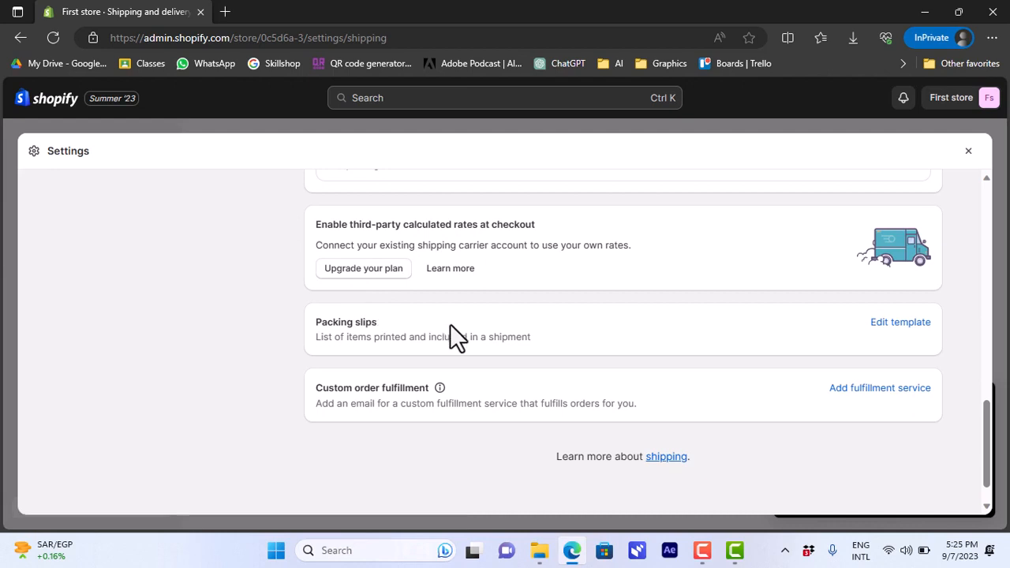
pyautogui.click(900, 323)
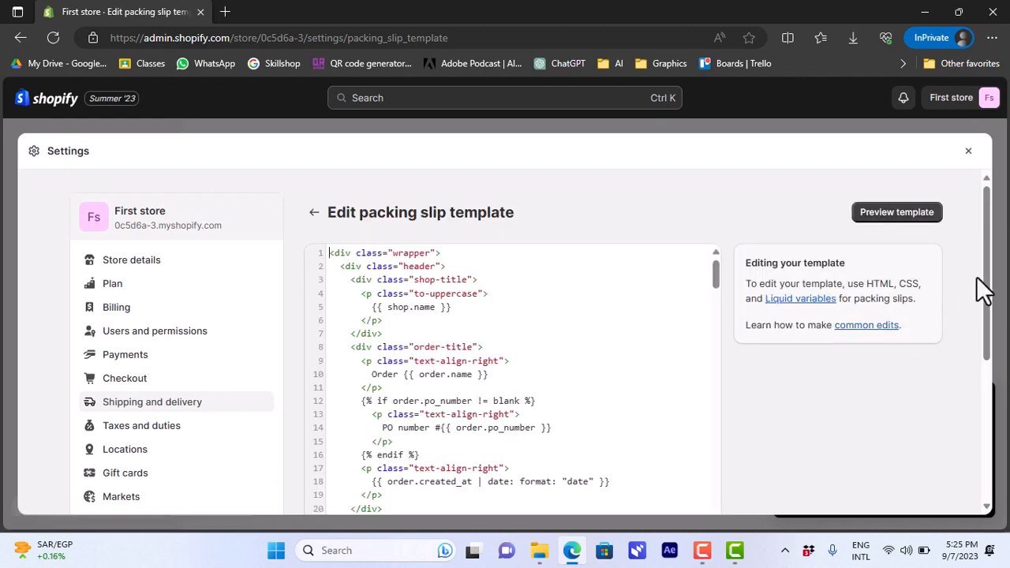
pyautogui.moveTo(988, 262); pyautogui.dragTo(988, 276)
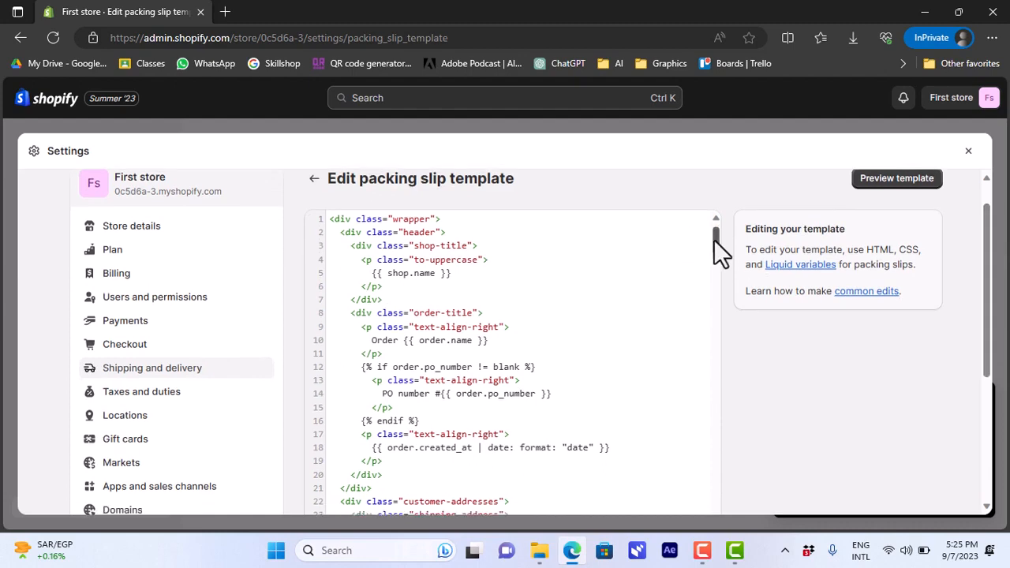
pyautogui.moveTo(716, 240); pyautogui.dragTo(716, 248)
pyautogui.moveTo(472, 312); pyautogui.dragTo(416, 312)
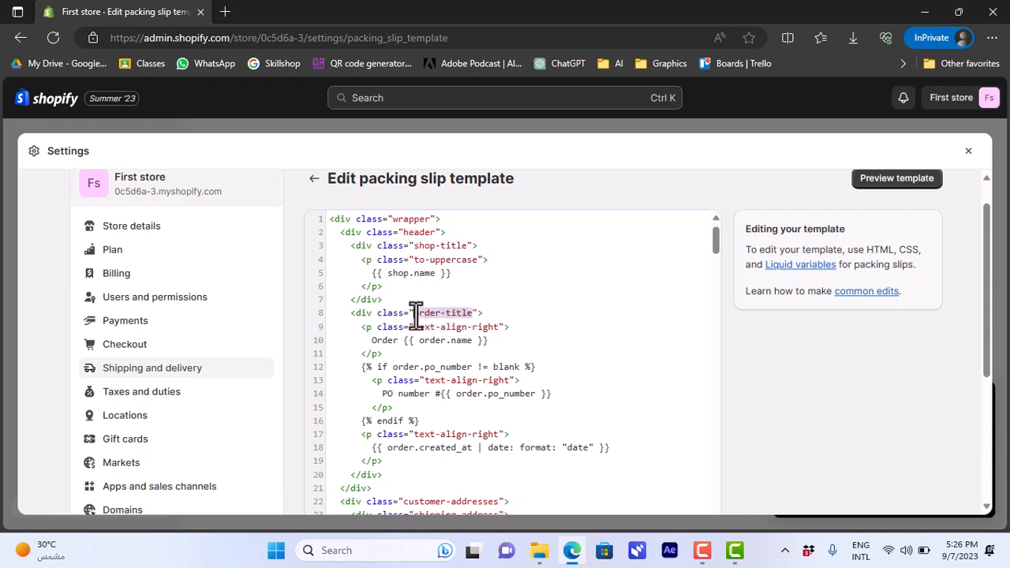
pyautogui.write('odie')
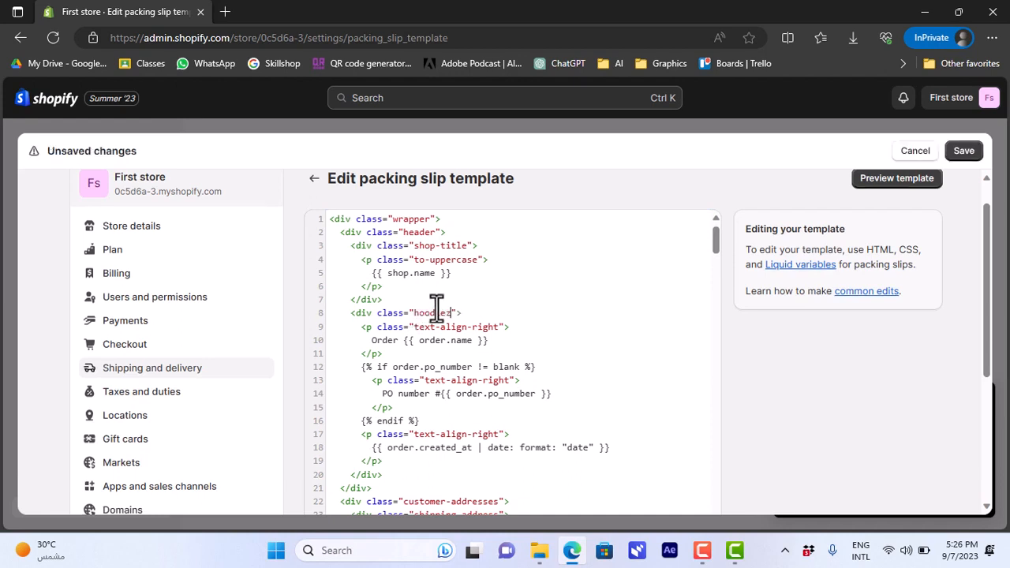
pyautogui.write('s')
# Preview the packing slip template as a PDF, examine its header, addresses, items and footer, and close the preview.
pyautogui.click(884, 189)
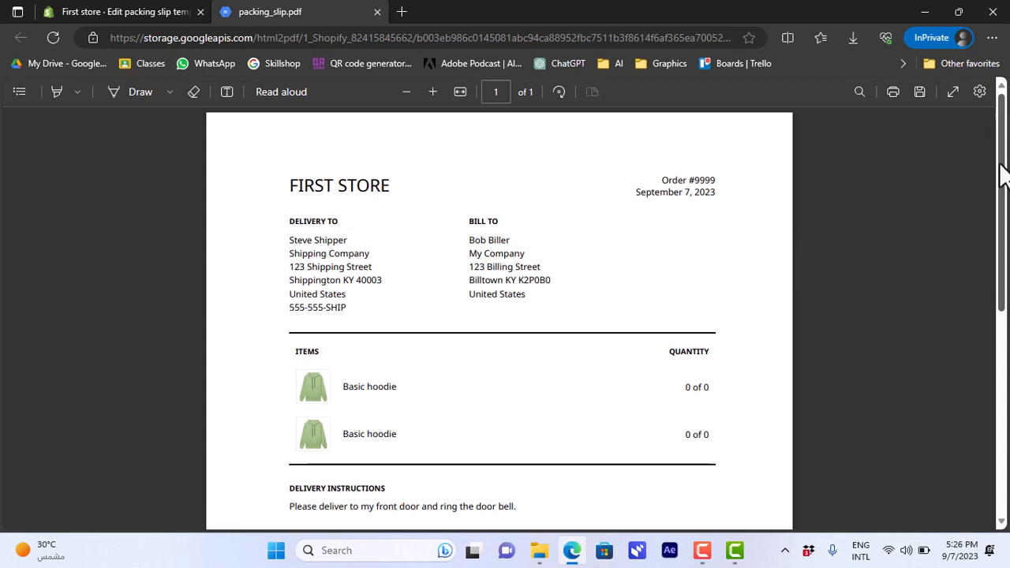
pyautogui.moveTo(1002, 175)
pyautogui.mouseDown()
pyautogui.moveTo(1002, 243)
pyautogui.moveTo(1003, 188)
pyautogui.mouseUp()
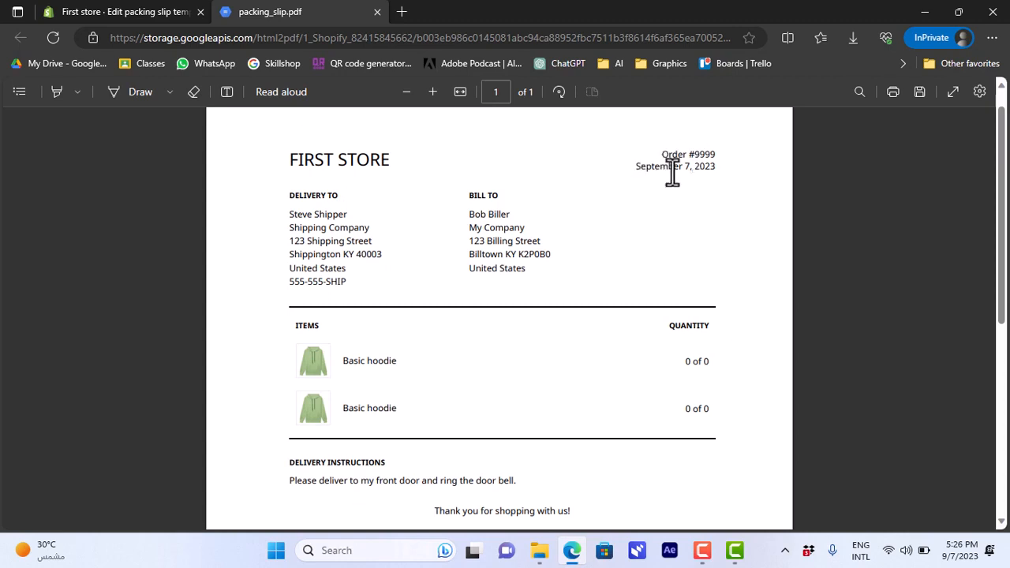
pyautogui.scroll(-2, 478, 379)
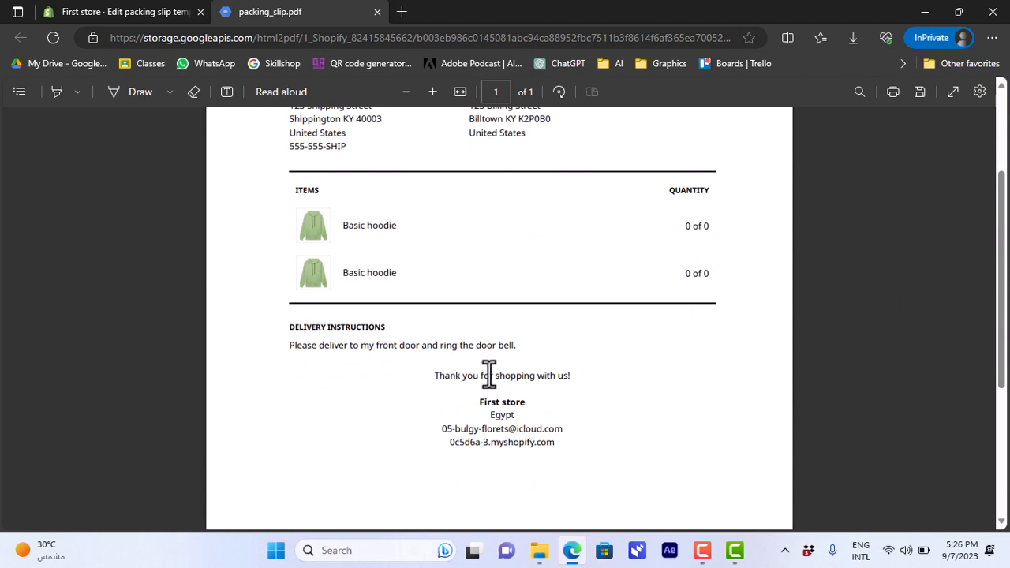
pyautogui.scroll(2, 483, 448)
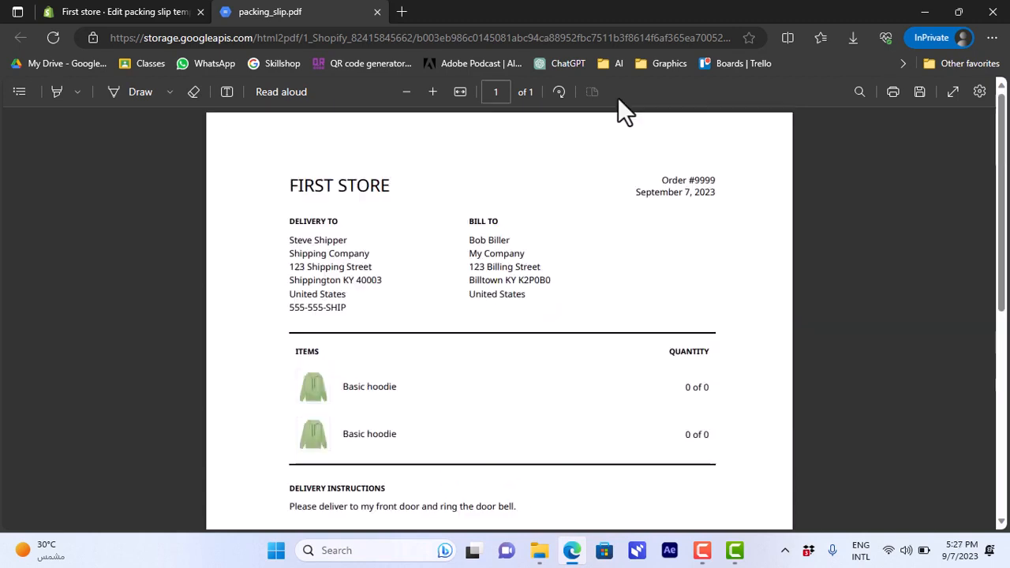
pyautogui.click(378, 12)
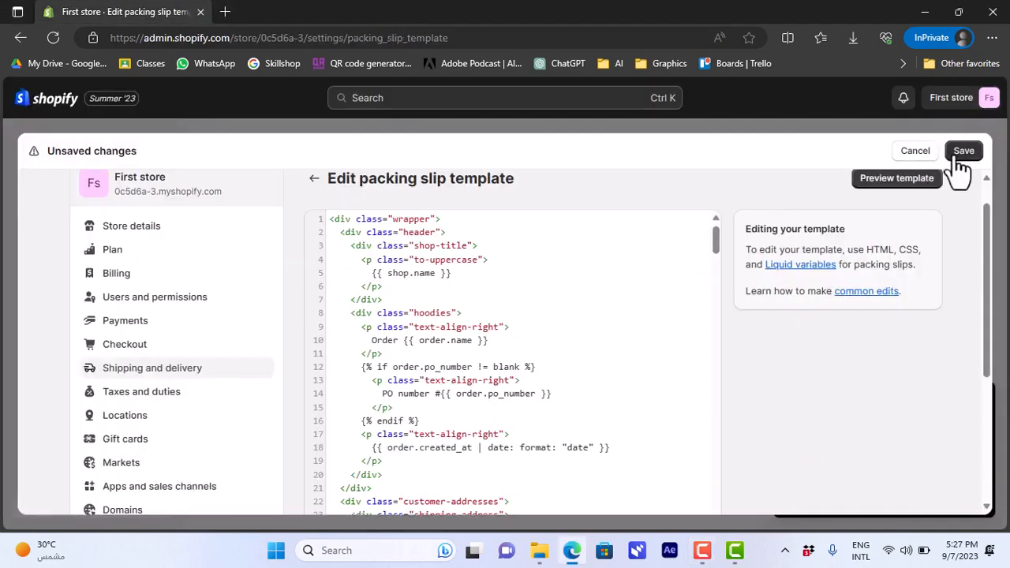
# Discard the unsaved packing slip template changes and return to the custom order fulfillment section of the Shipping and delivery settings.
pyautogui.click(912, 154)
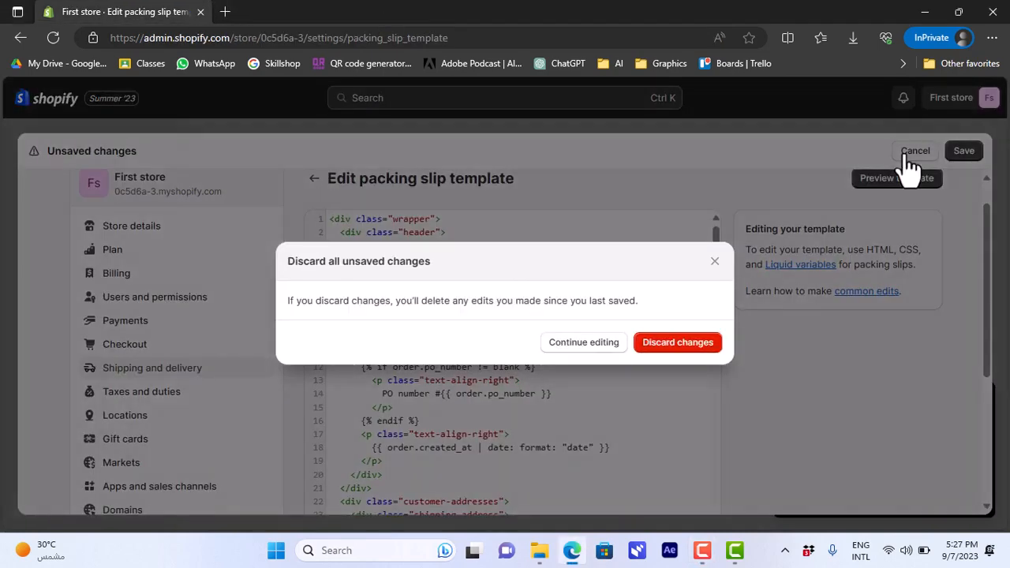
pyautogui.click(702, 344)
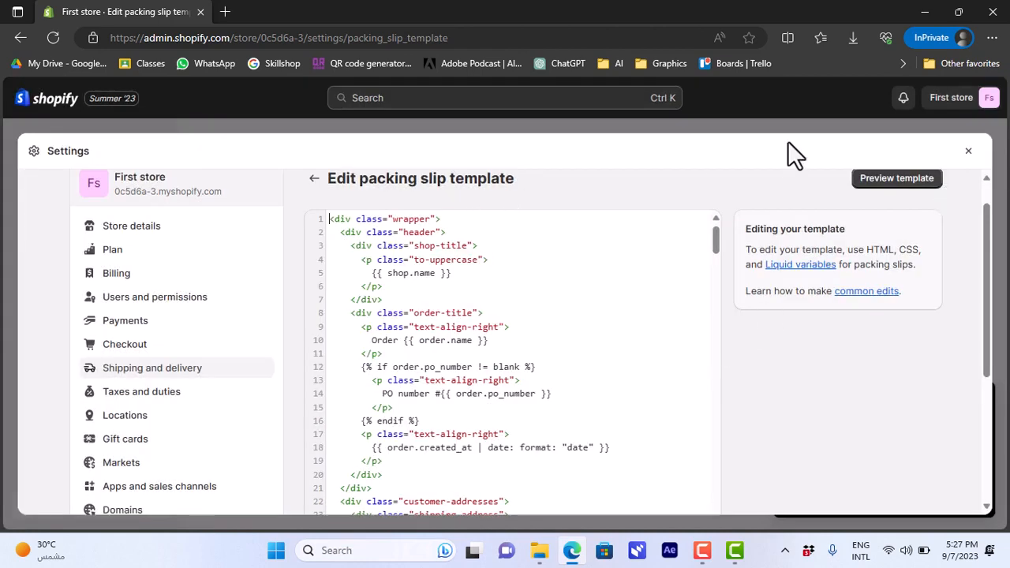
pyautogui.click(968, 152)
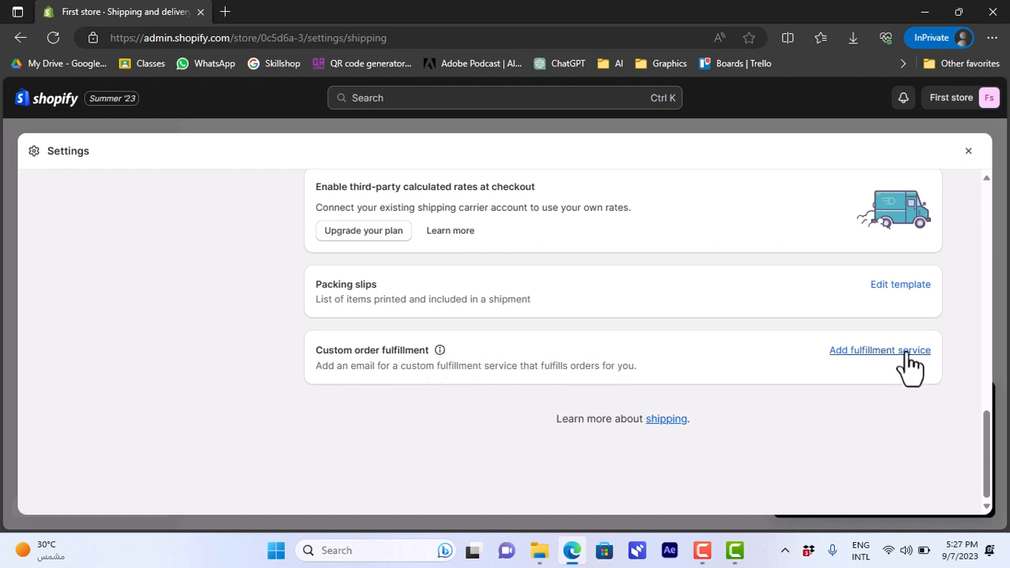
pyautogui.moveTo(985, 425)
pyautogui.mouseDown()
pyautogui.moveTo(985, 356)
pyautogui.moveTo(985, 433)
pyautogui.mouseUp()
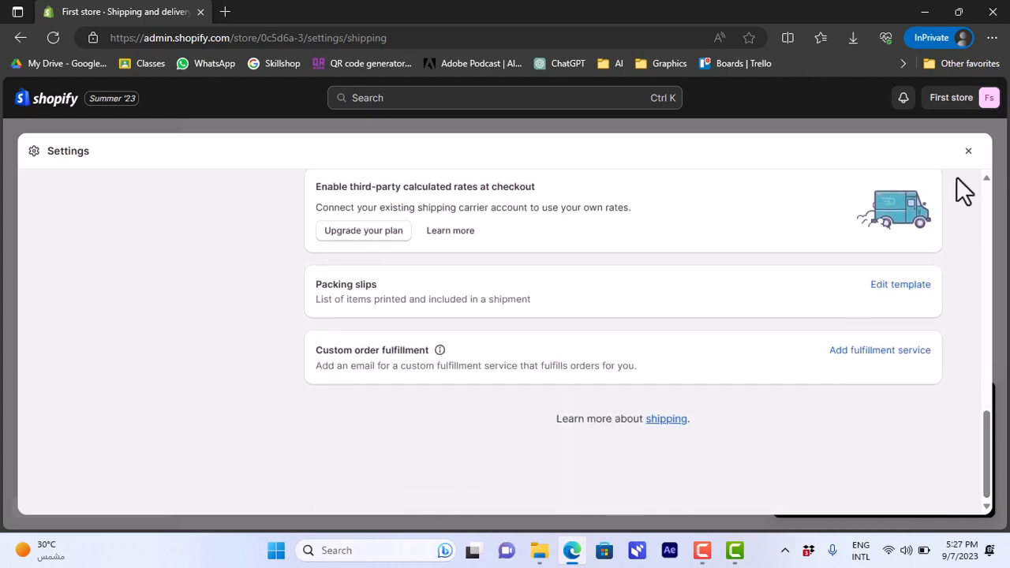